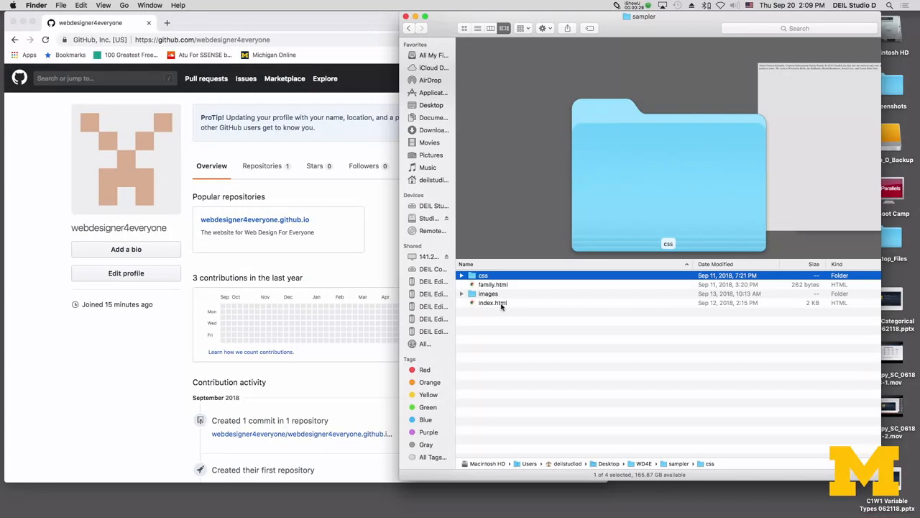
# Open the sampler folder's index.html in the browser and examine its local file address.
pyautogui.doubleClick(493, 303)
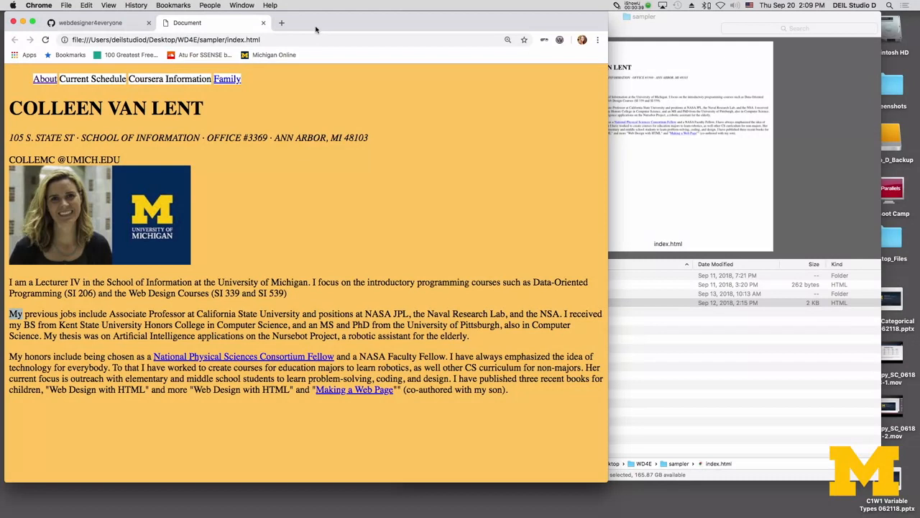
pyautogui.hotkey('ctrl', '1')
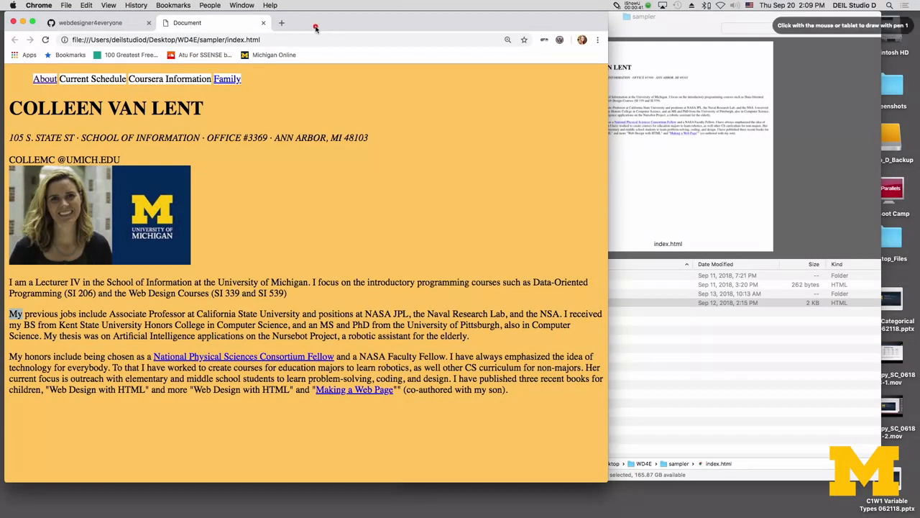
pyautogui.moveTo(289, 40)
pyautogui.mouseDown()
pyautogui.moveTo(251, 28)
pyautogui.moveTo(170, 30)
pyautogui.moveTo(94, 32)
pyautogui.moveTo(52, 44)
pyautogui.moveTo(286, 54)
pyautogui.moveTo(292, 43)
pyautogui.moveTo(271, 32)
pyautogui.mouseUp()
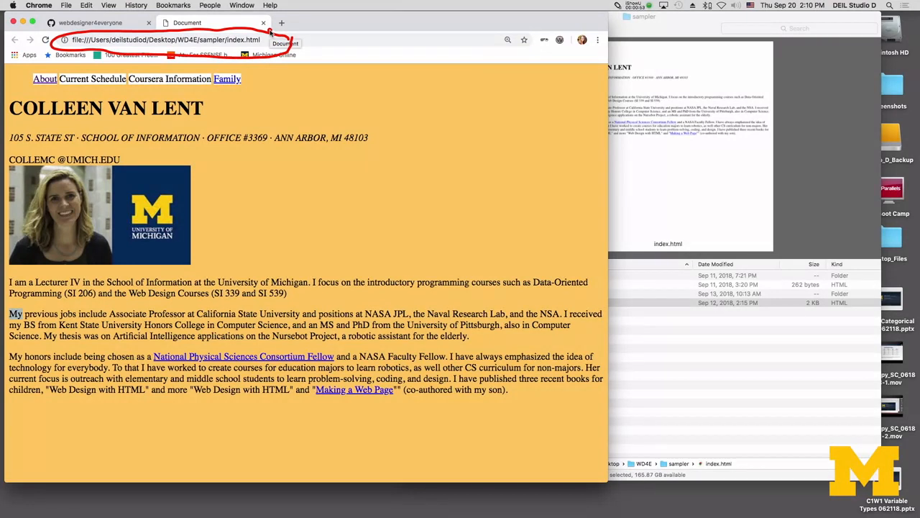
pyautogui.press('Escape')
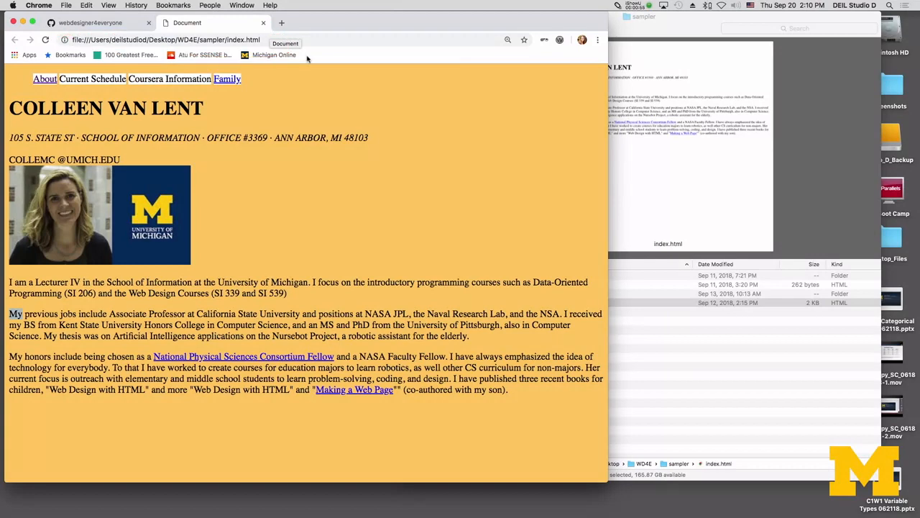
pyautogui.click(654, 310)
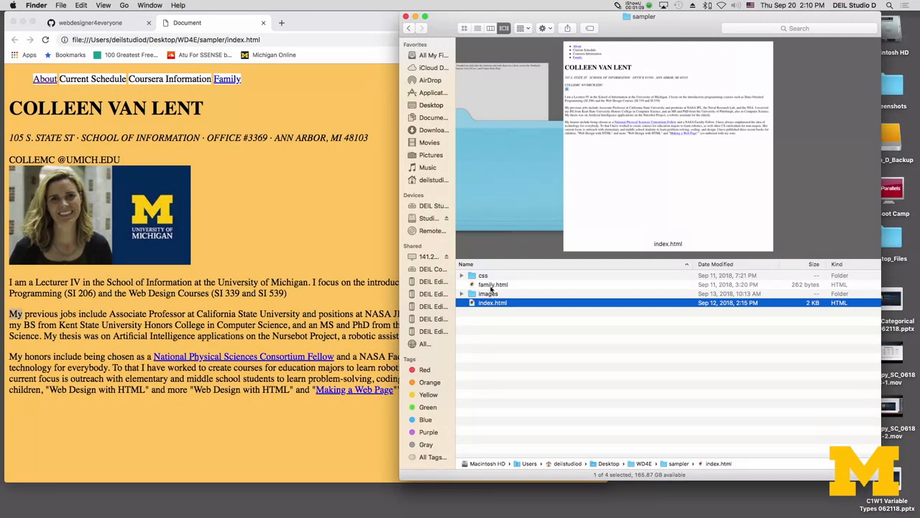
# On GitHub, create a public repository named sample, initialized with a README, and open its file upload page.
pyautogui.click(92, 23)
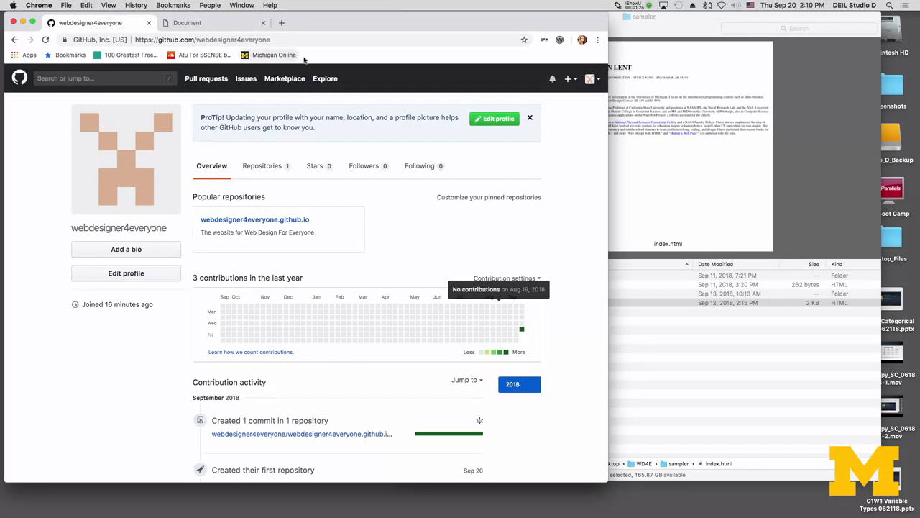
pyautogui.click(568, 79)
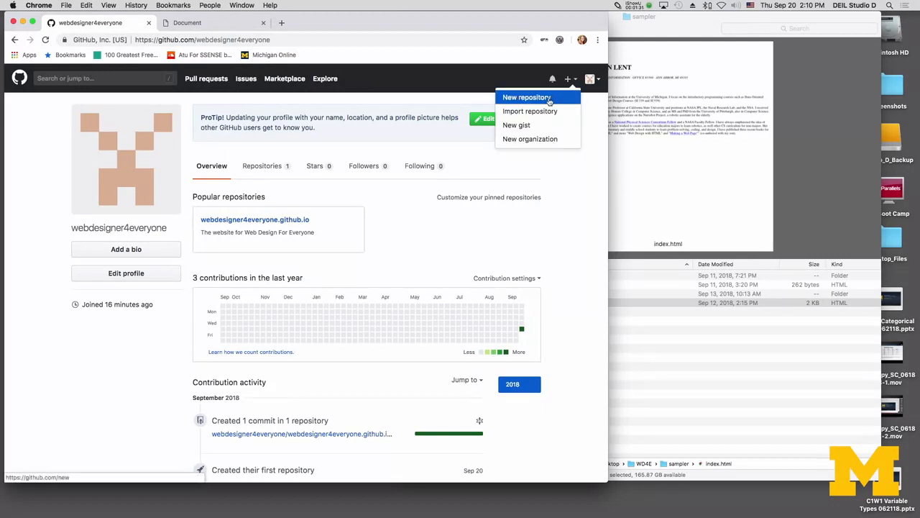
pyautogui.click(549, 101)
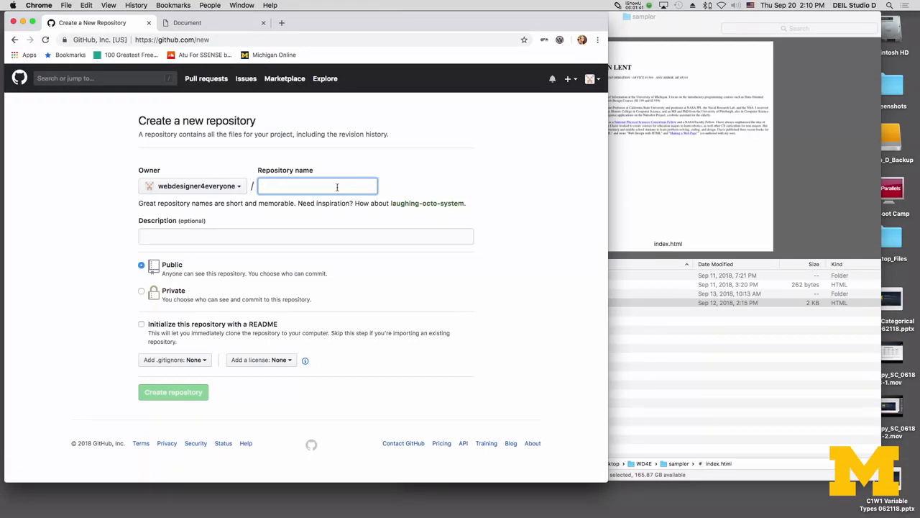
pyautogui.write('sample-')
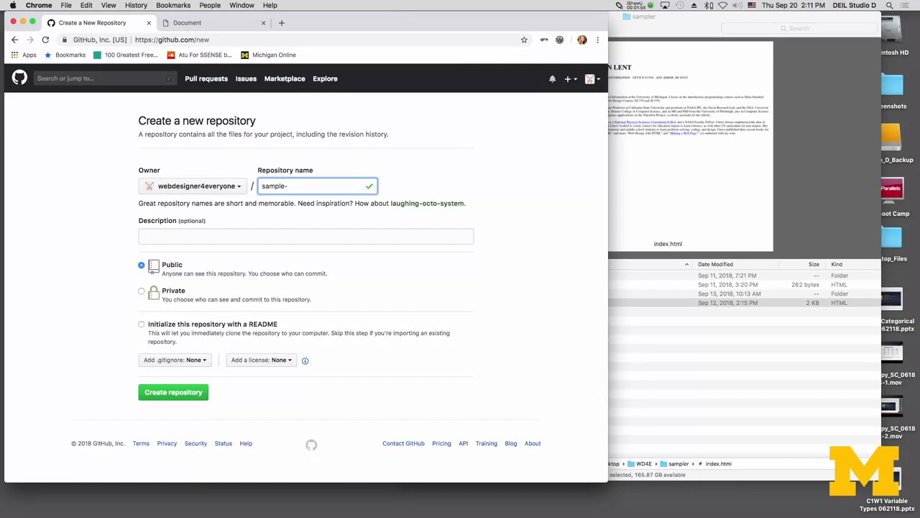
pyautogui.press('BackSpace')
pyautogui.click(141, 326)
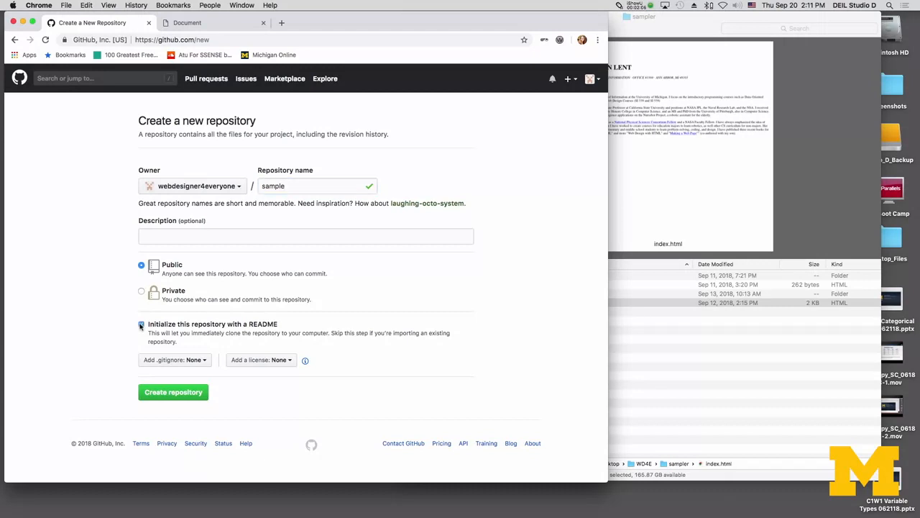
pyautogui.click(167, 393)
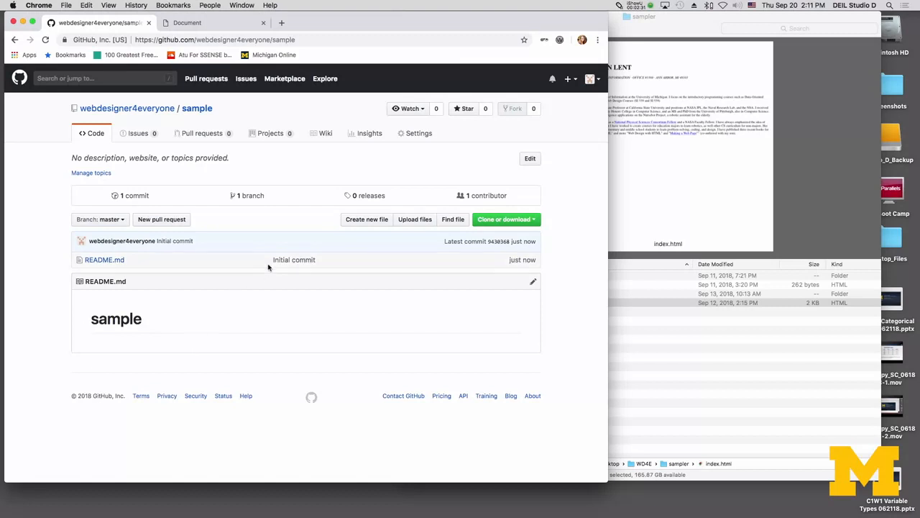
pyautogui.click(423, 220)
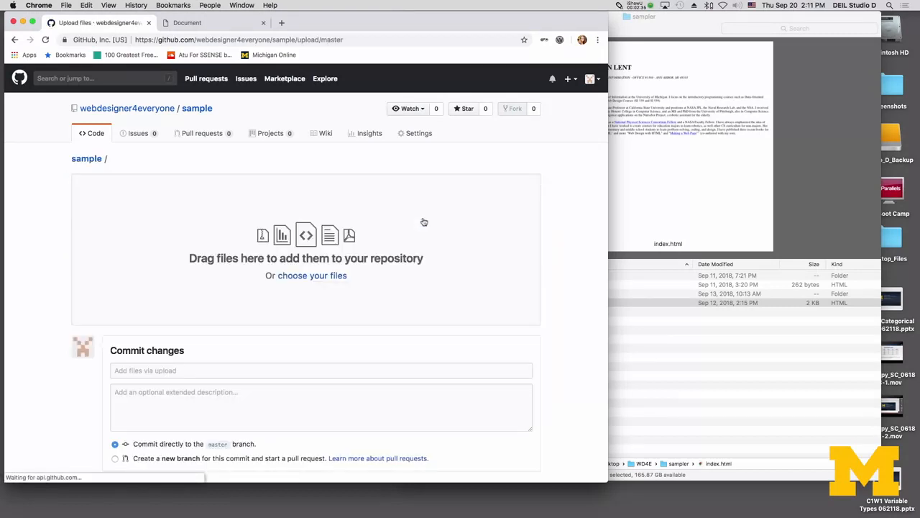
pyautogui.click(322, 277)
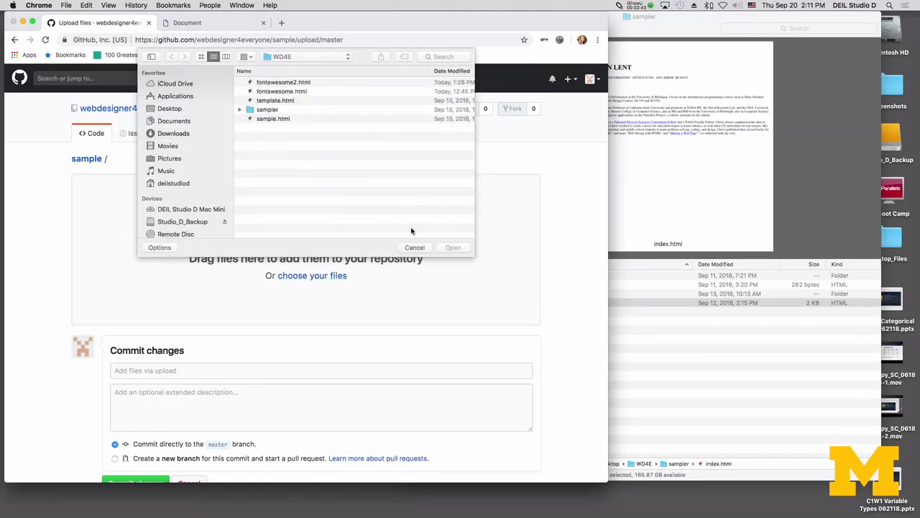
pyautogui.click(268, 110)
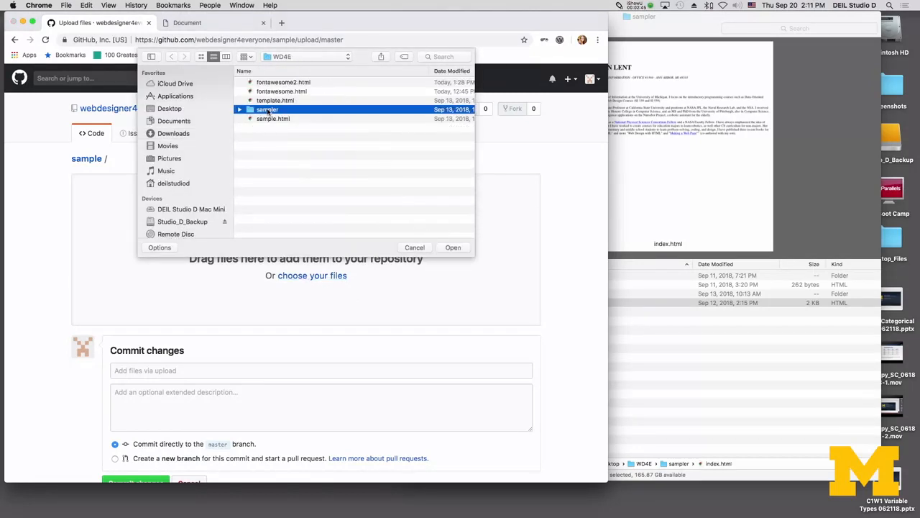
pyautogui.doubleClick(267, 110)
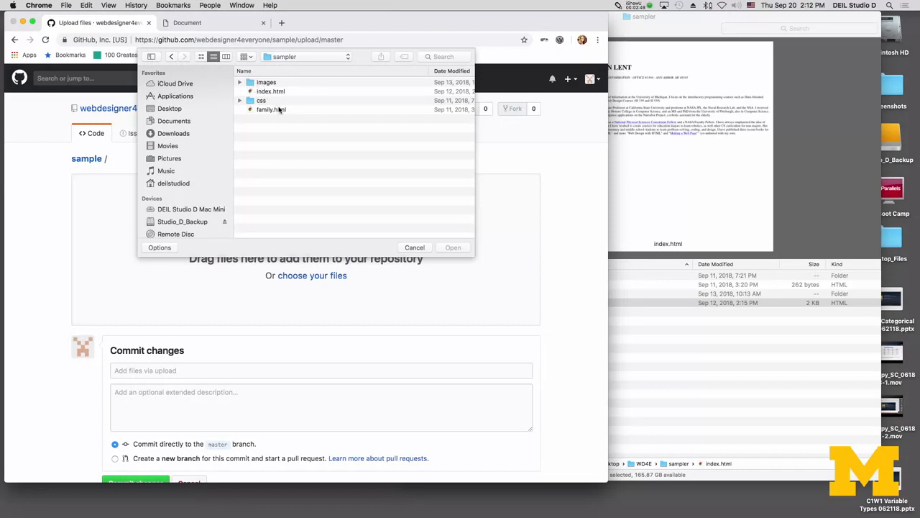
pyautogui.click(256, 102)
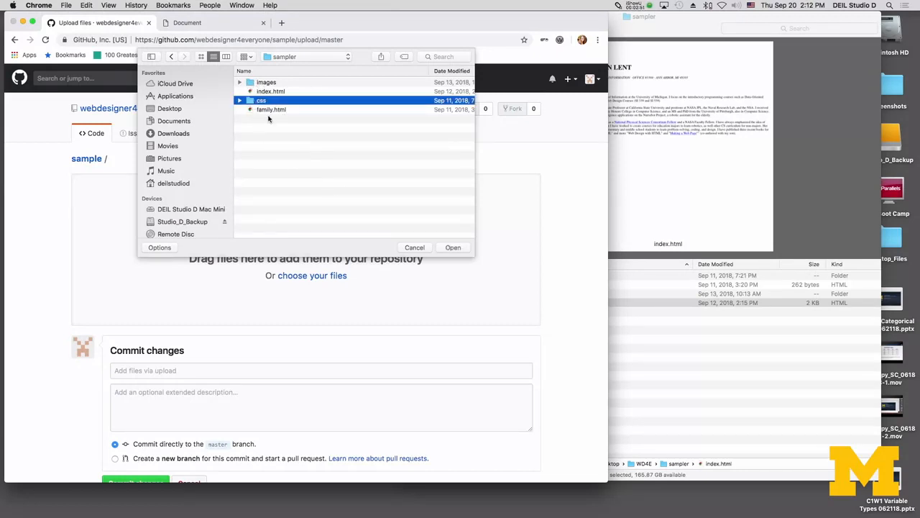
pyautogui.click(453, 248)
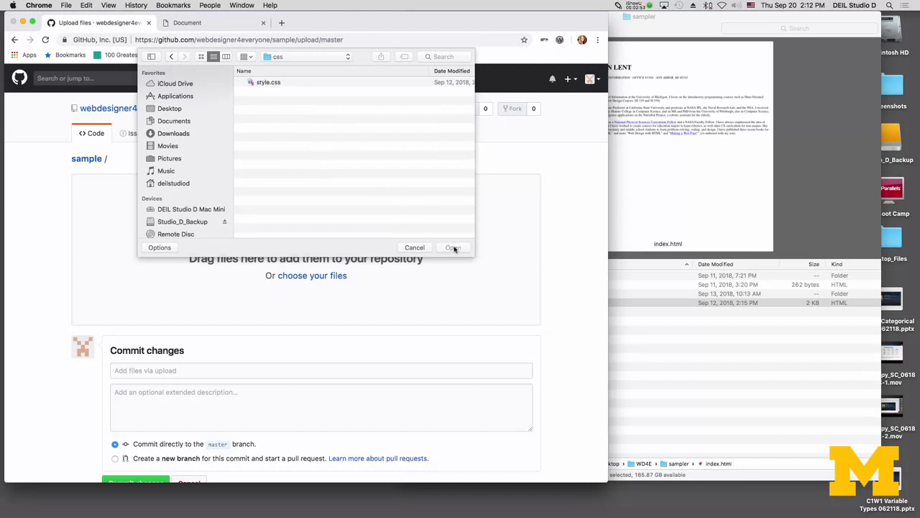
pyautogui.click(415, 247)
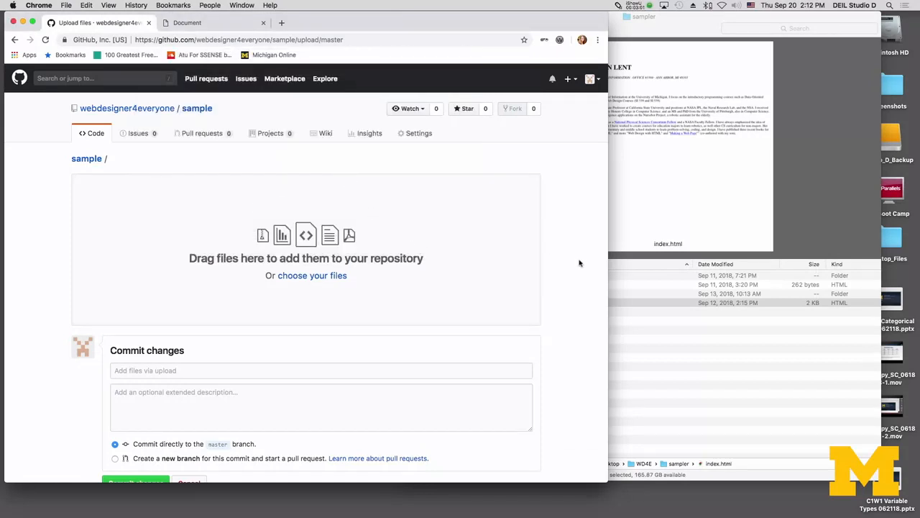
# Upload the whole sampler folder from WD4E in Finder to the repository and commit it to the master branch.
pyautogui.click(680, 19)
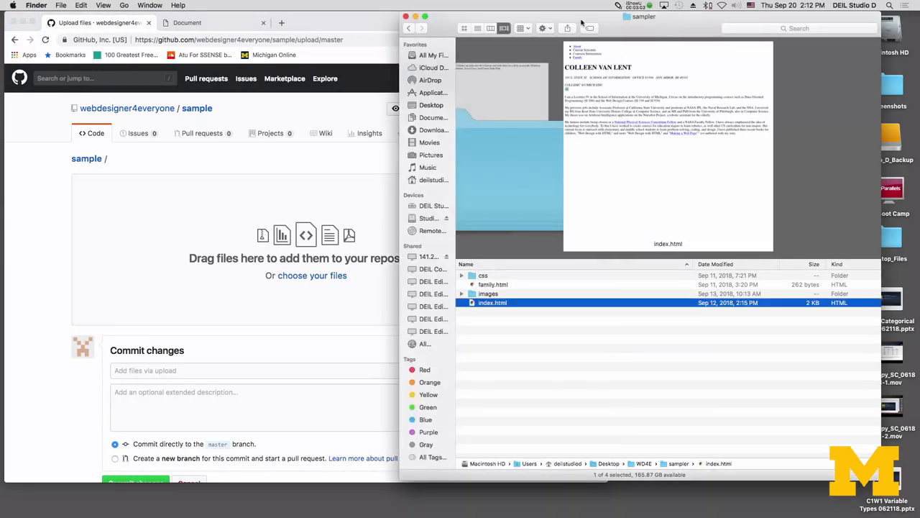
pyautogui.moveTo(620, 22); pyautogui.dragTo(698, 24)
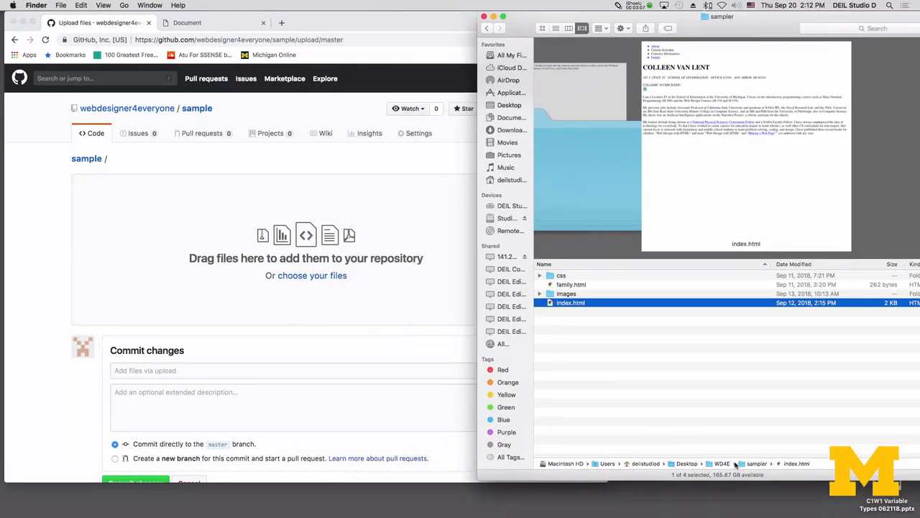
pyautogui.doubleClick(713, 464)
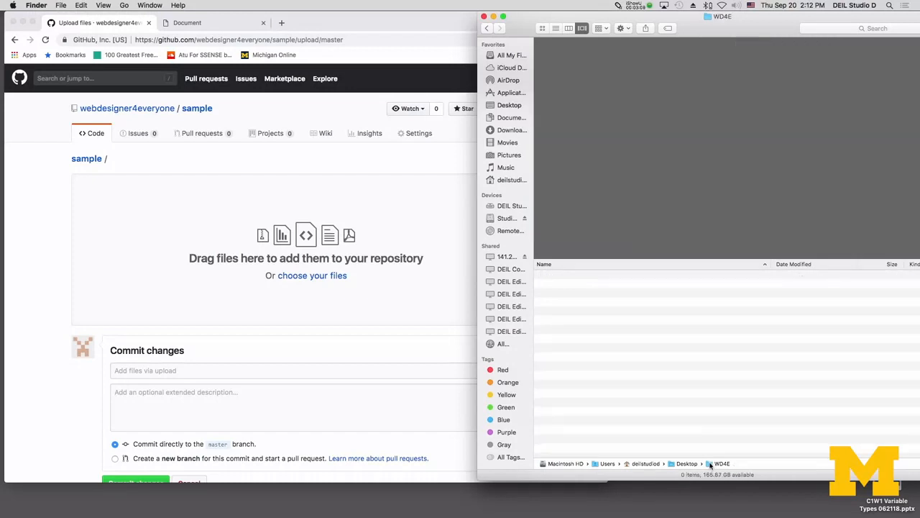
pyautogui.click(573, 304)
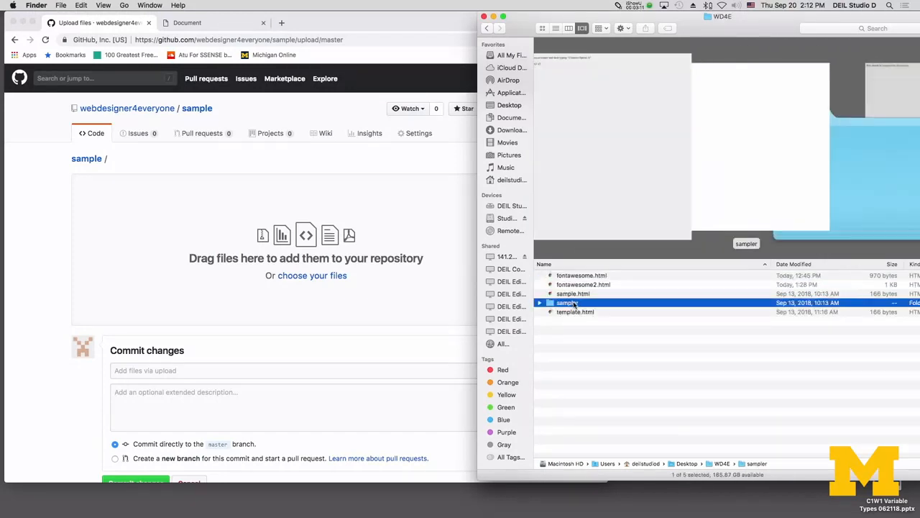
pyautogui.moveTo(573, 305); pyautogui.dragTo(207, 241)
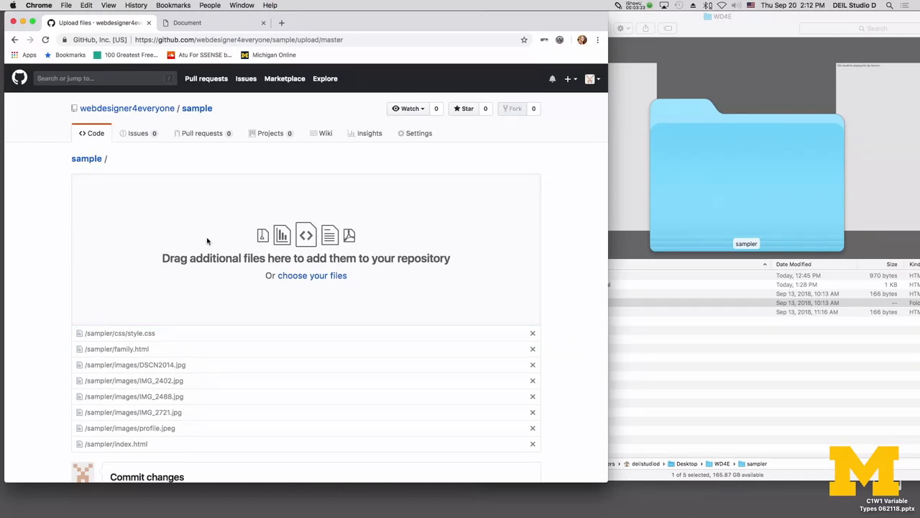
pyautogui.scroll(-5, 207, 241)
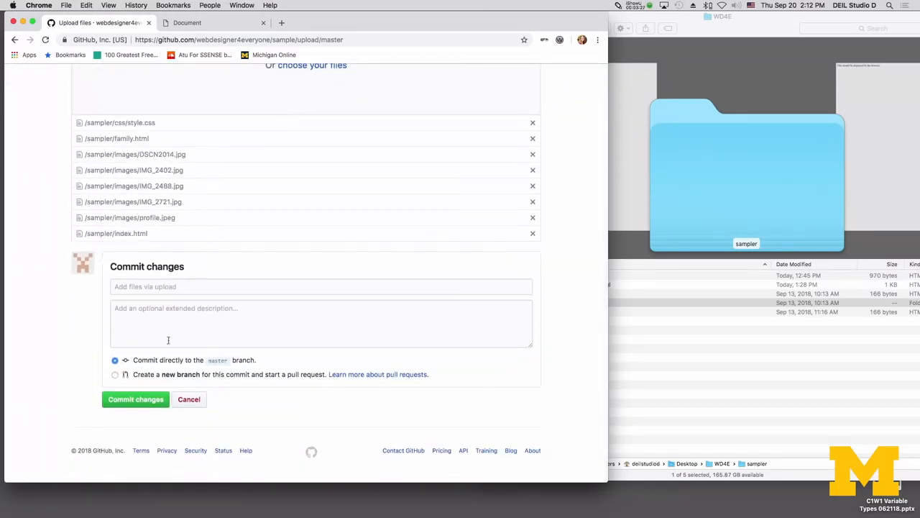
pyautogui.click(137, 399)
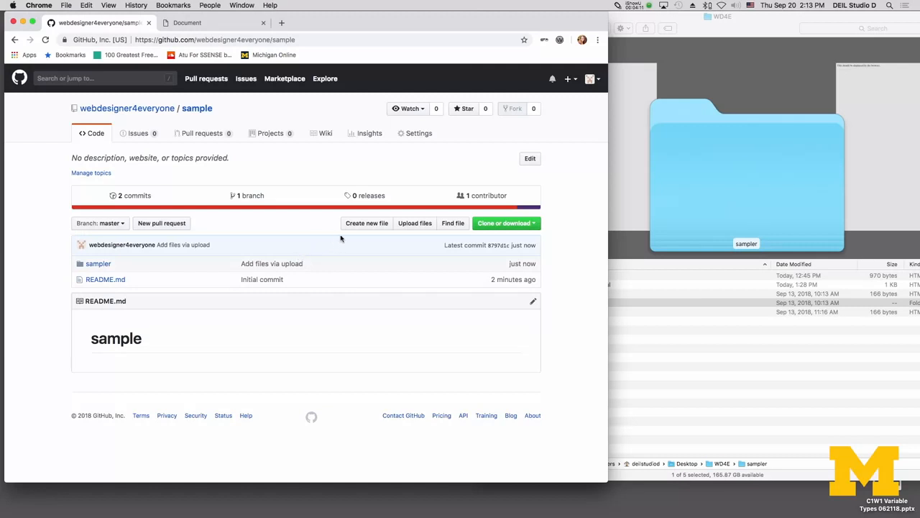
# Enable GitHub Pages for the repository with the master branch as source and save the setting.
pyautogui.click(416, 136)
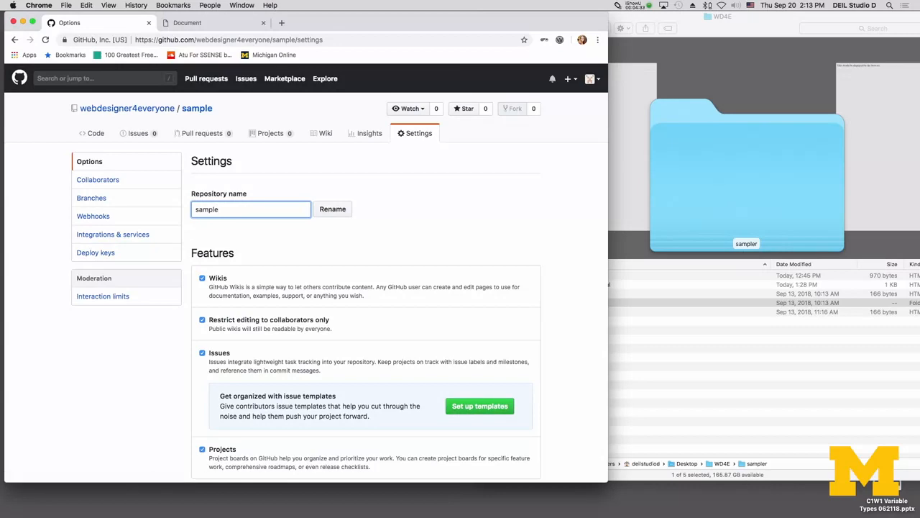
pyautogui.scroll(-5, 567, 414)
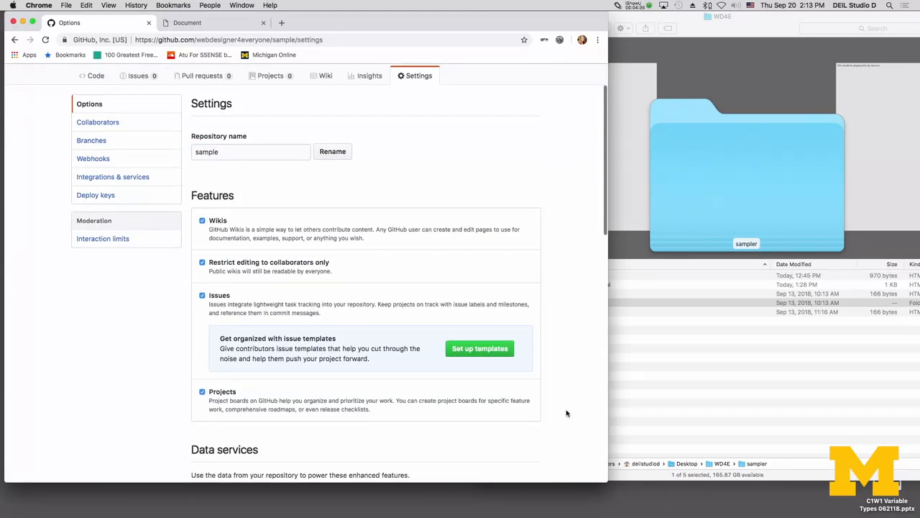
pyautogui.scroll(-15, 567, 414)
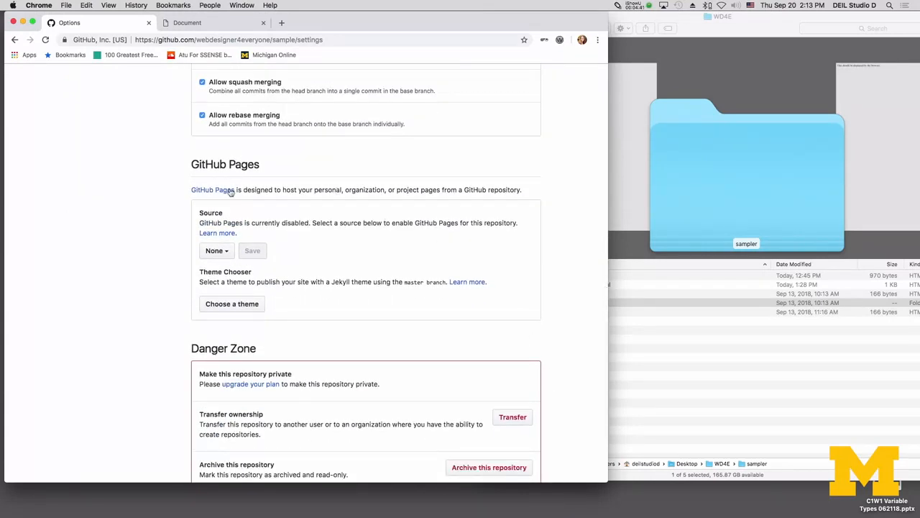
pyautogui.click(216, 251)
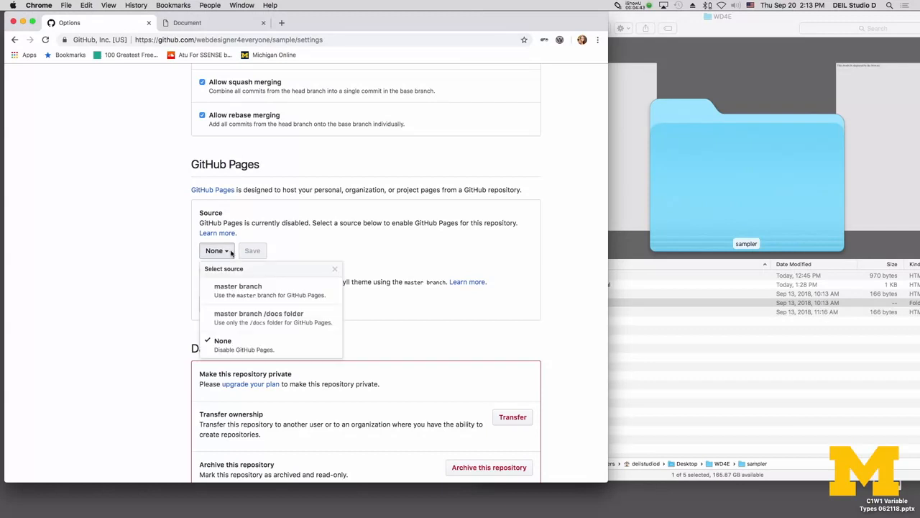
pyautogui.click(246, 291)
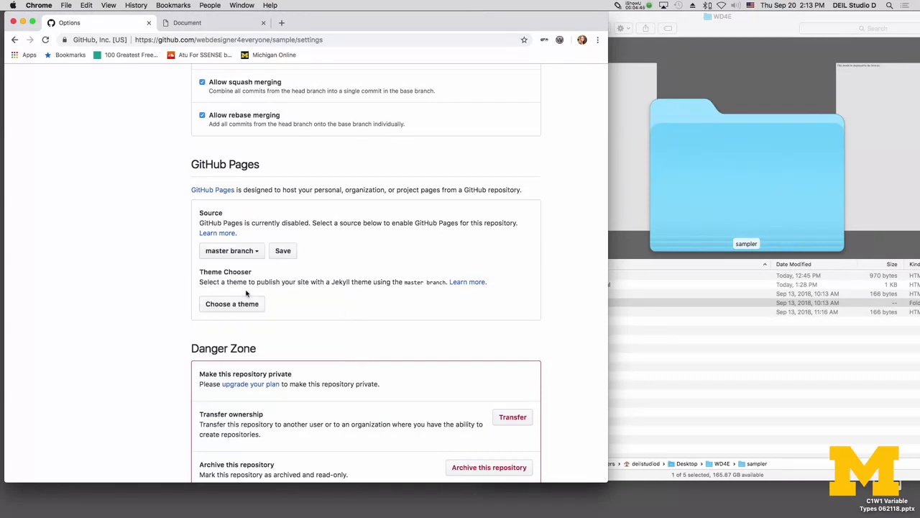
pyautogui.click(283, 251)
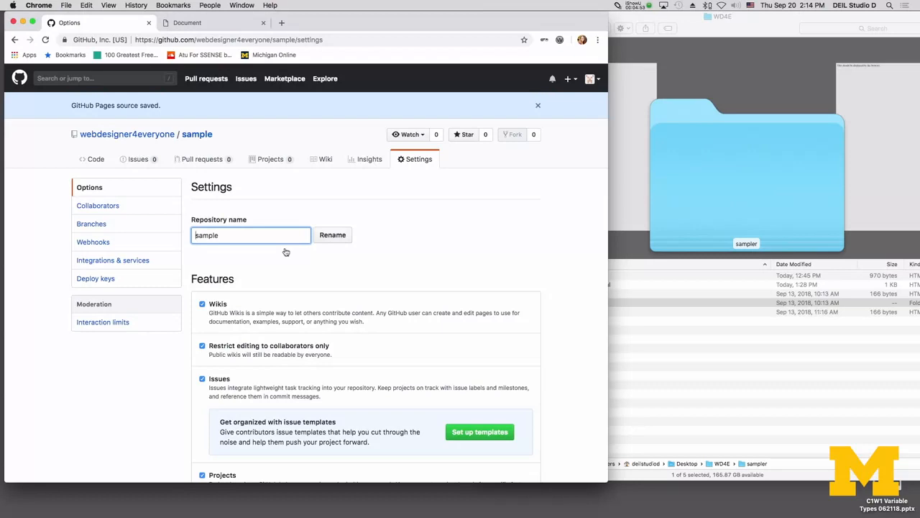
# Open the published site's link from the repository's GitHub Pages settings.
pyautogui.press('Down')
pyautogui.click(323, 260)
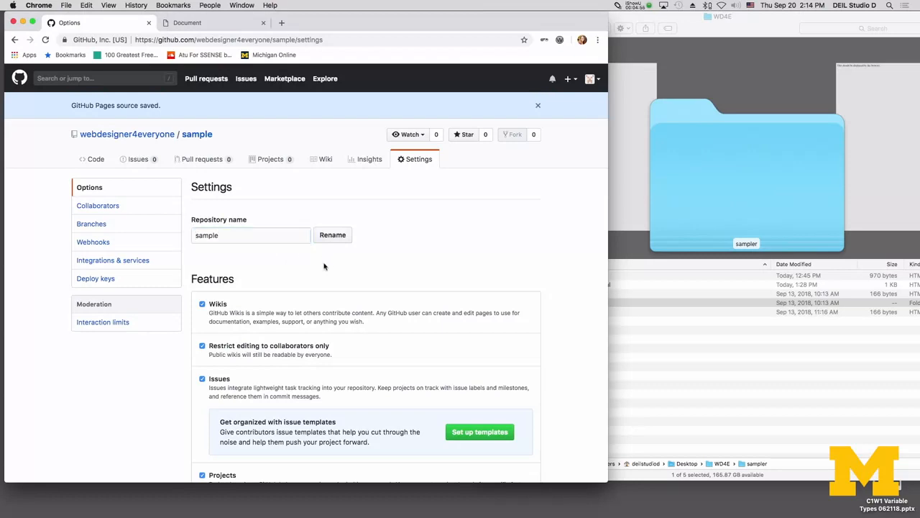
pyautogui.scroll(-5, 324, 263)
pyautogui.scroll(-10, 323, 265)
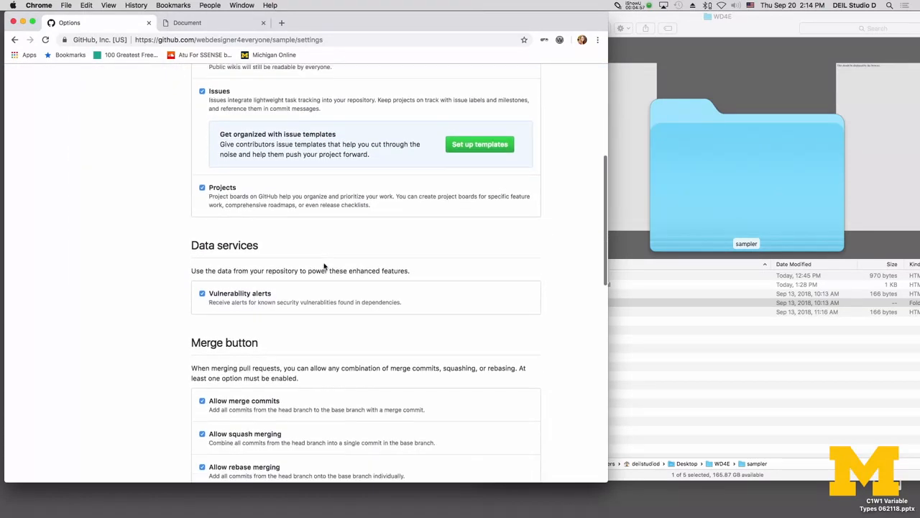
pyautogui.scroll(-2, 323, 266)
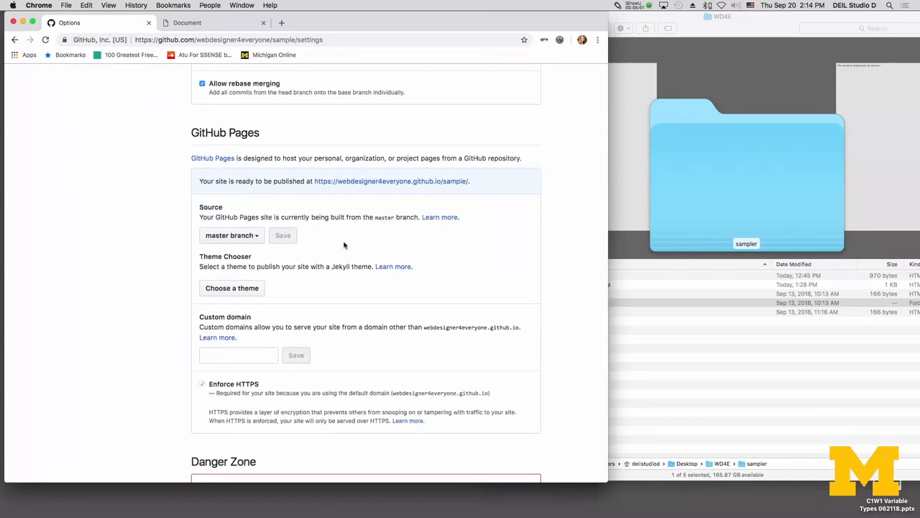
pyautogui.click(432, 186)
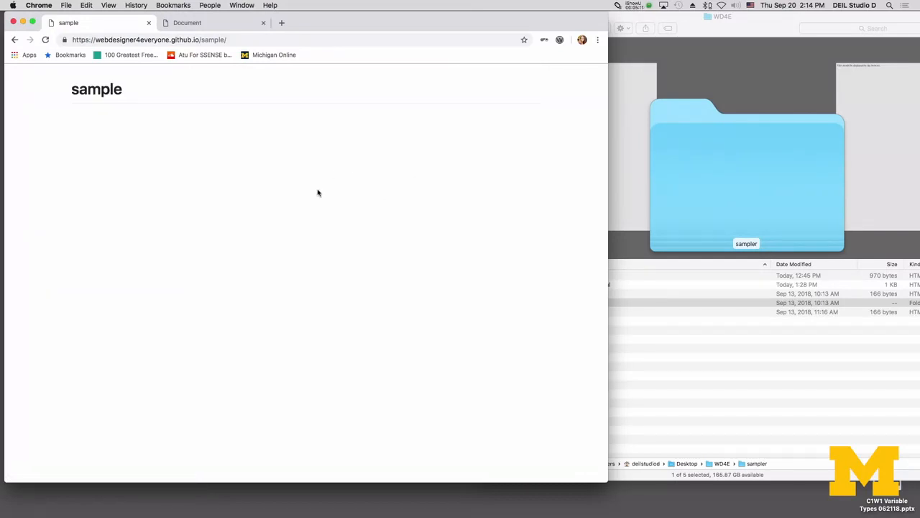
# Look up the uploaded folder's name in Finder and extend the published site's address with the subfolder sample/.
pyautogui.click(253, 36)
pyautogui.click(258, 38)
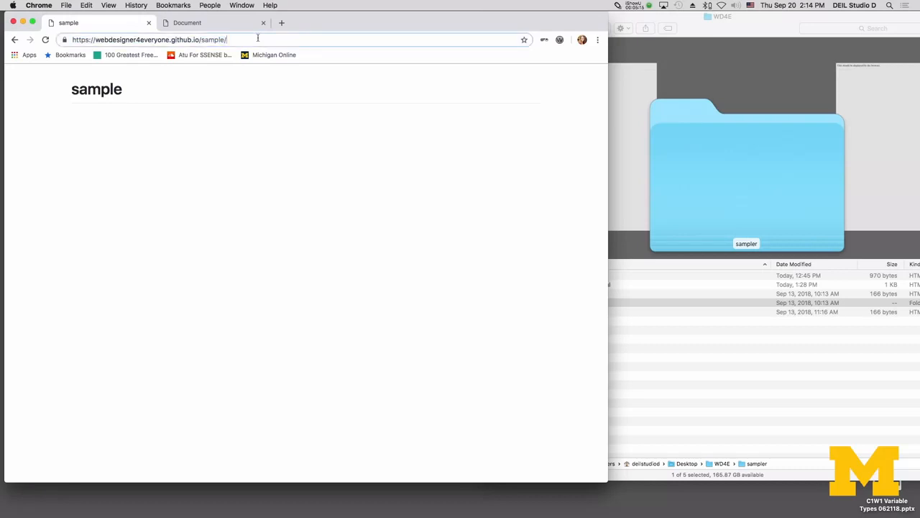
pyautogui.click(753, 358)
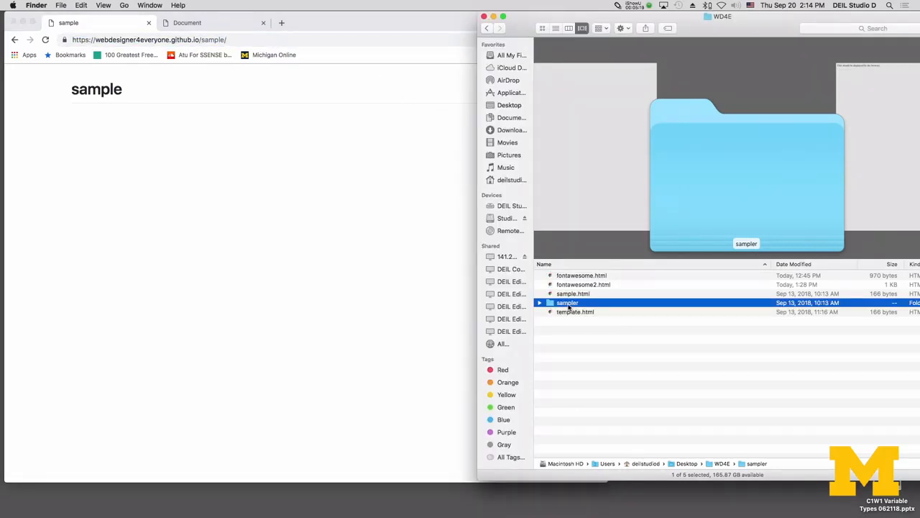
pyautogui.click(271, 37)
pyautogui.click(271, 38)
pyautogui.write('sample')
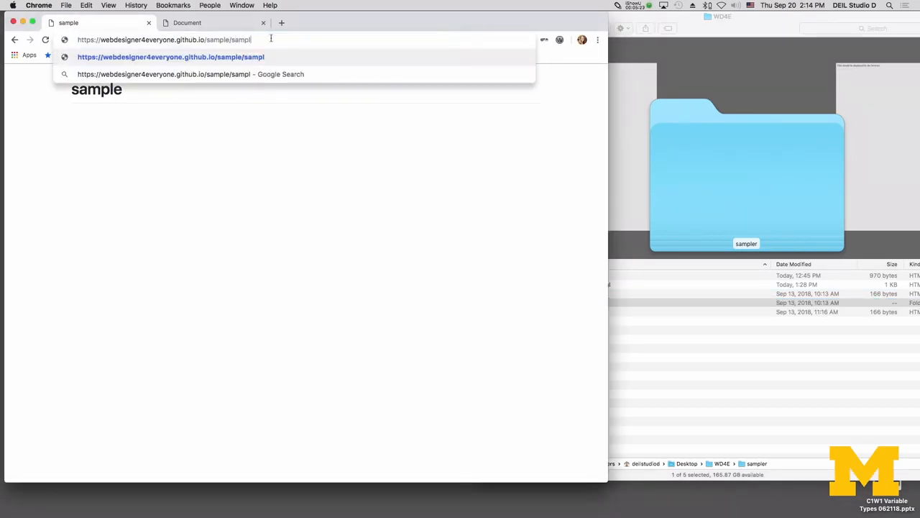
pyautogui.write('/')
# Open the sampler folder in Finder to find the home page file, and try to load sample/sample/index.html on the published site.
pyautogui.click(660, 305)
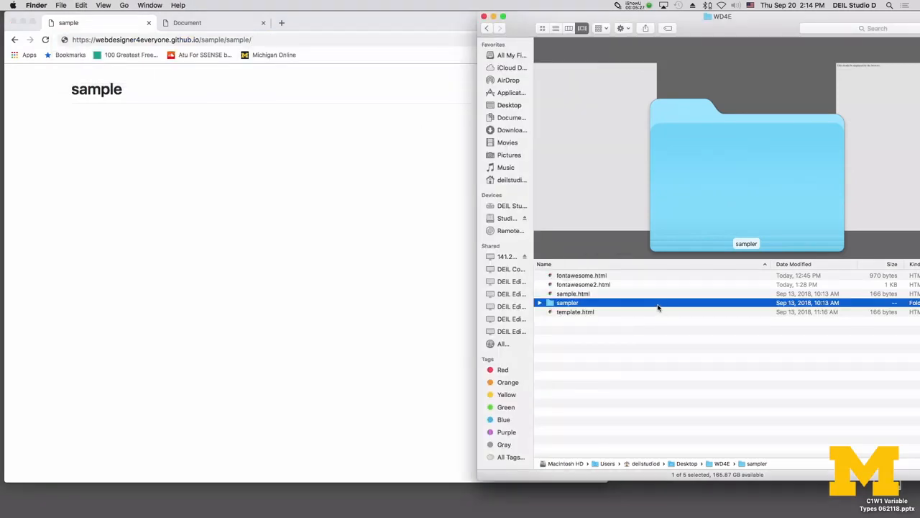
pyautogui.doubleClick(657, 304)
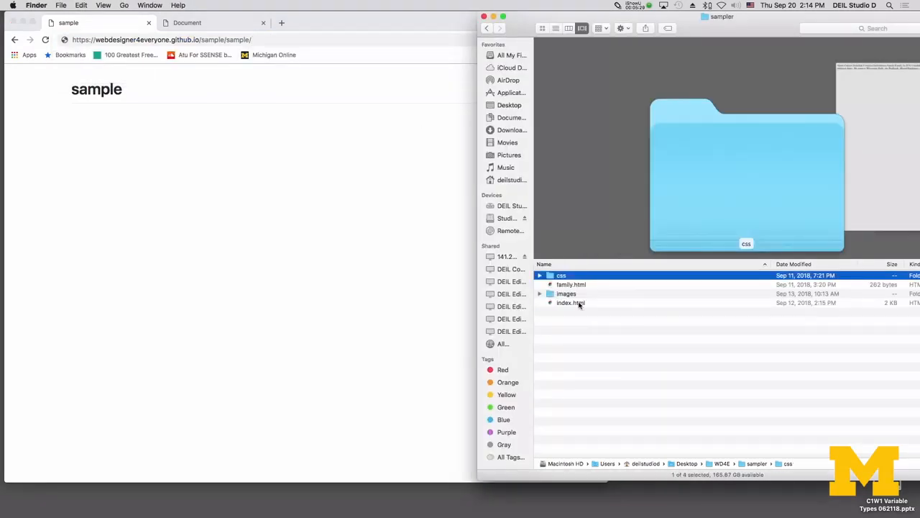
pyautogui.click(328, 39)
pyautogui.click(327, 39)
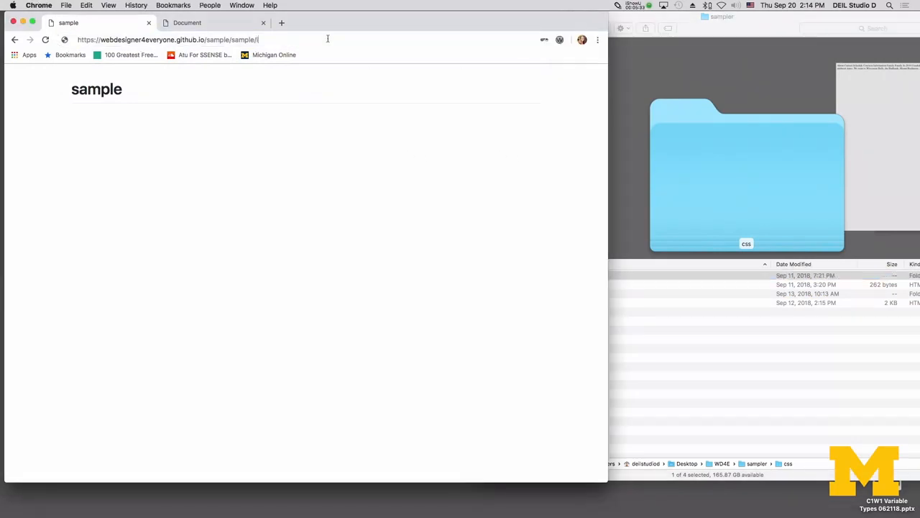
pyautogui.write('index.html')
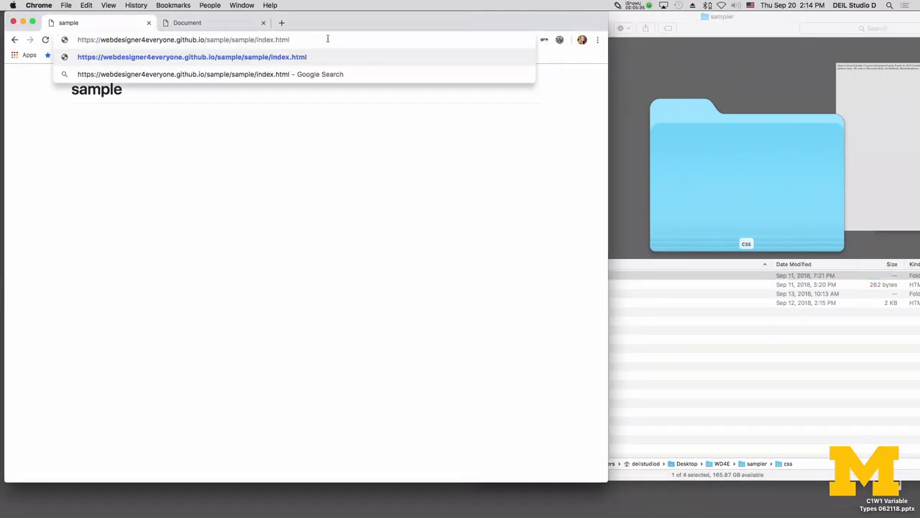
pyautogui.press('Return')
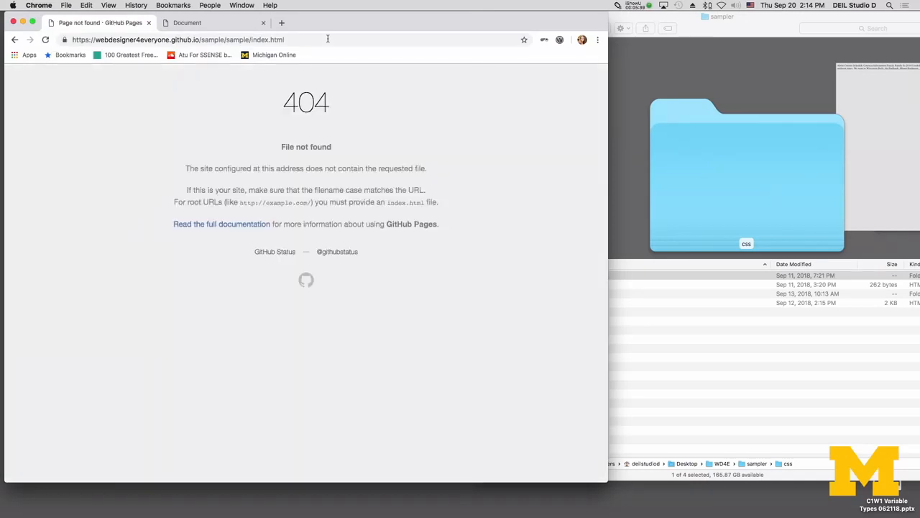
# Correct the folder name in the page address to sampler and load sample/sampler/index.html.
pyautogui.click(327, 39)
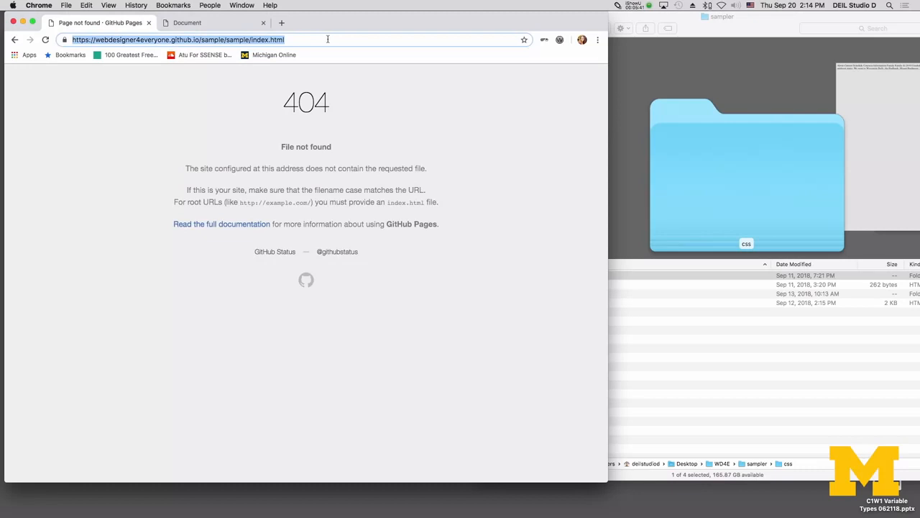
pyautogui.press('Left')
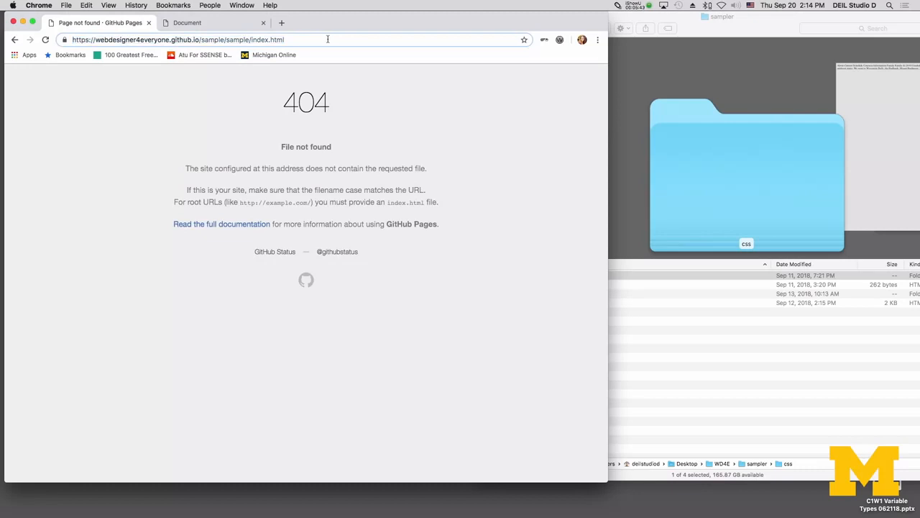
pyautogui.click(250, 40)
pyautogui.write('r')
pyautogui.press('Return')
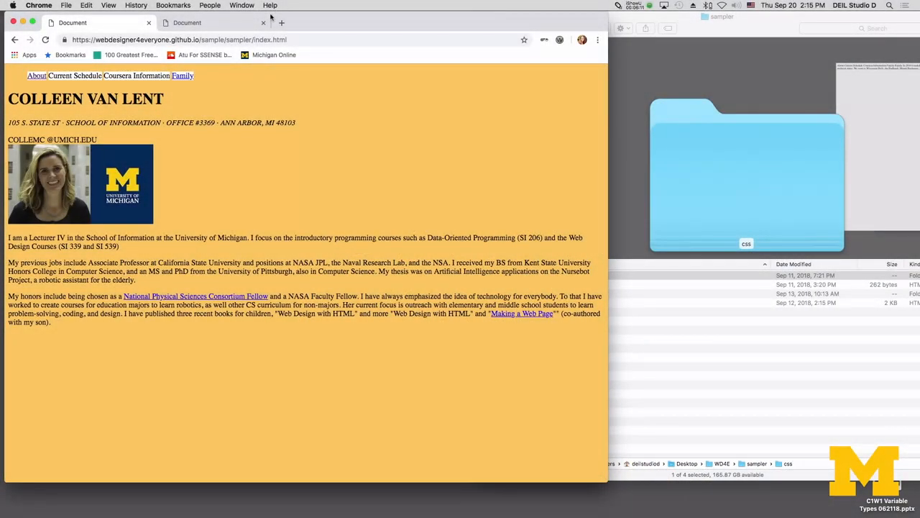
# Remove the path sample/sampler/index.html from the address and load the root of the GitHub Pages site.
pyautogui.click(202, 39)
pyautogui.moveTo(202, 40); pyautogui.dragTo(310, 41)
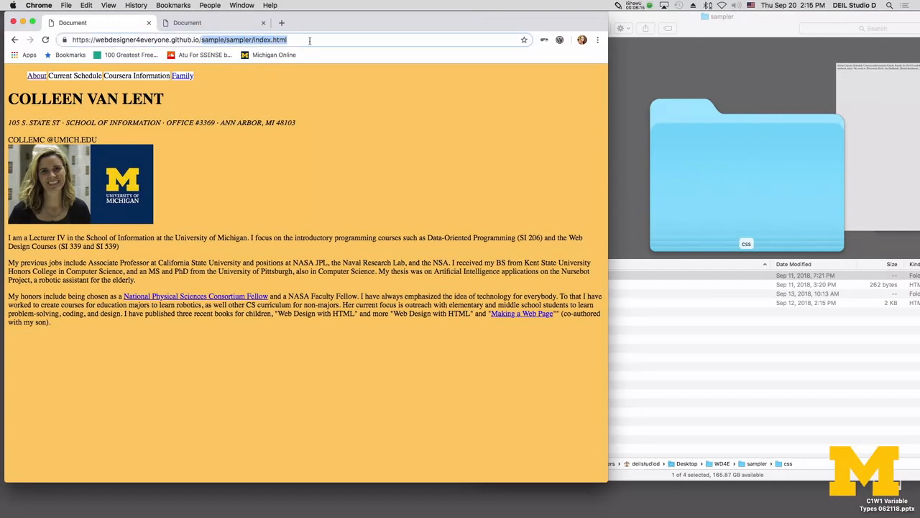
pyautogui.press('BackSpace')
pyautogui.press('Return')
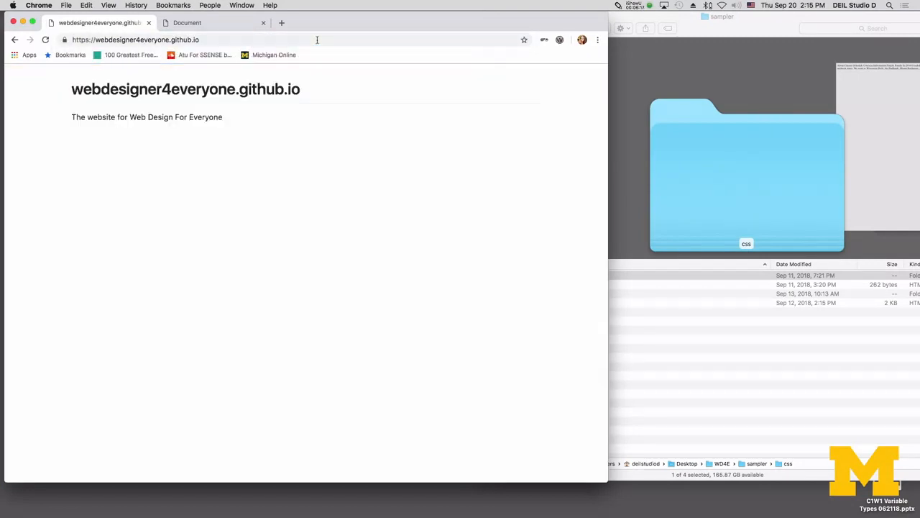
# Go to github.com and create a public repository named sample2 without initializing it with a README.
pyautogui.click(163, 41)
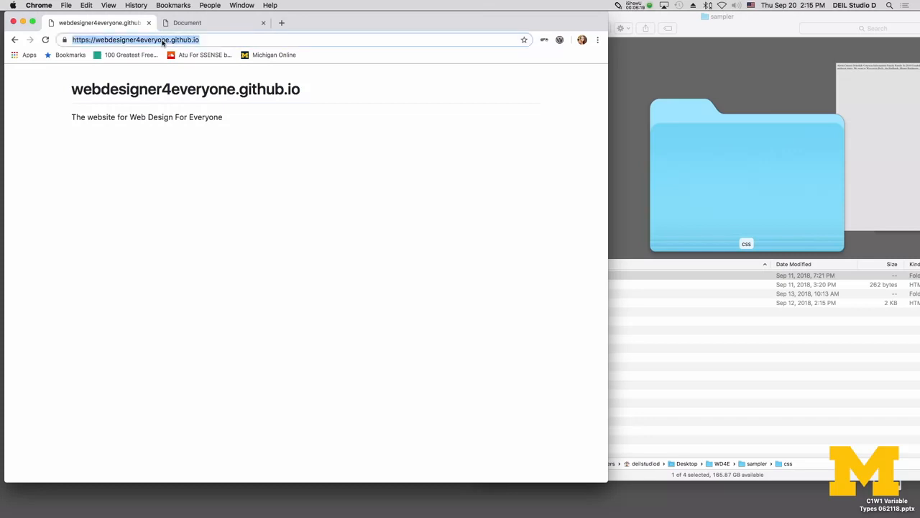
pyautogui.write('github.com')
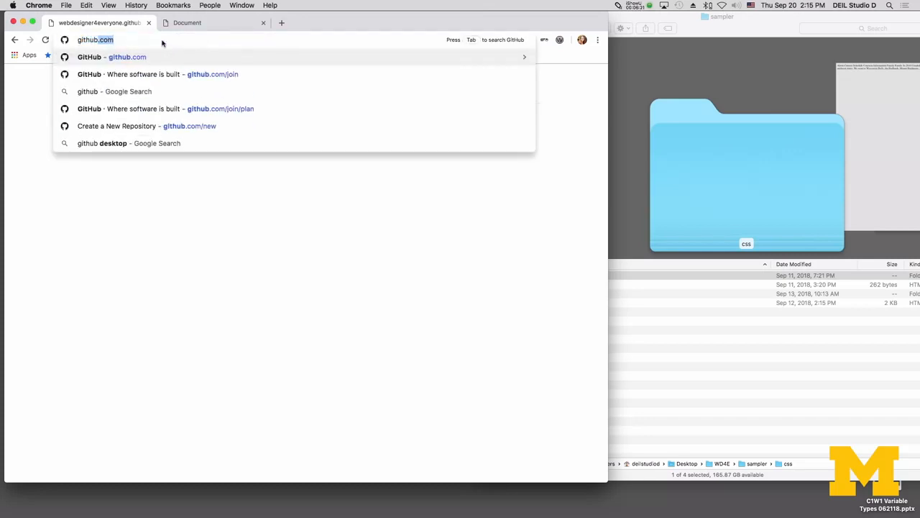
pyautogui.press('Return')
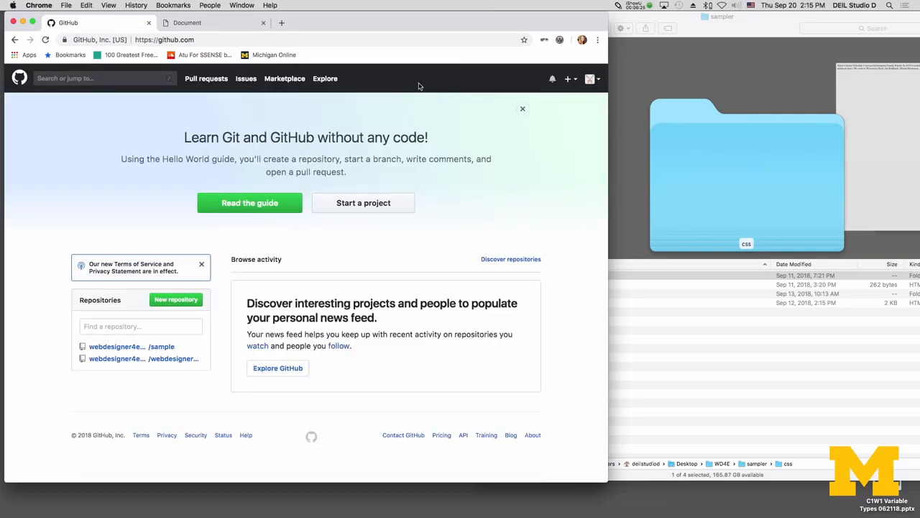
pyautogui.click(566, 81)
pyautogui.click(552, 99)
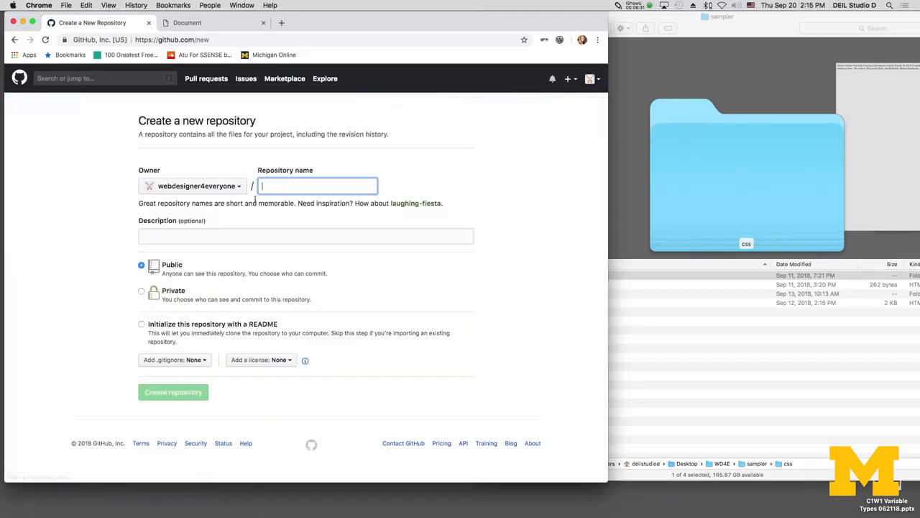
pyautogui.write('sample2')
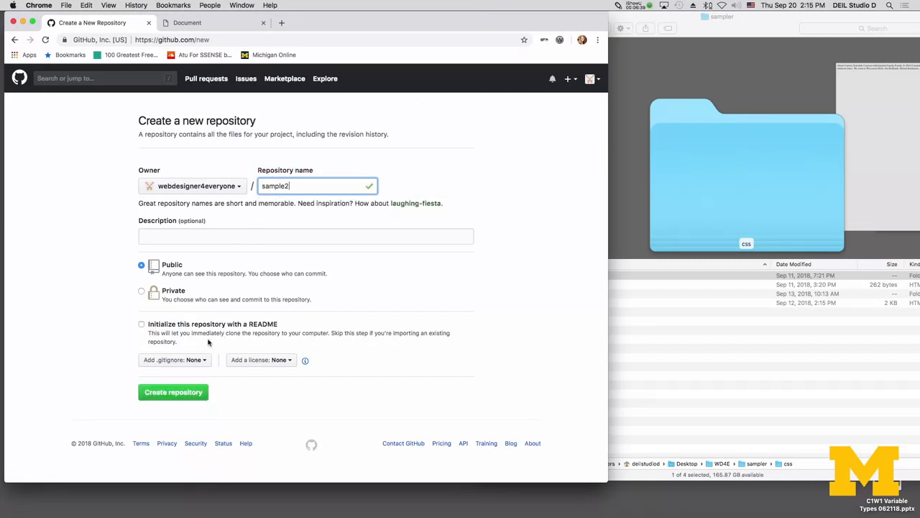
pyautogui.click(193, 394)
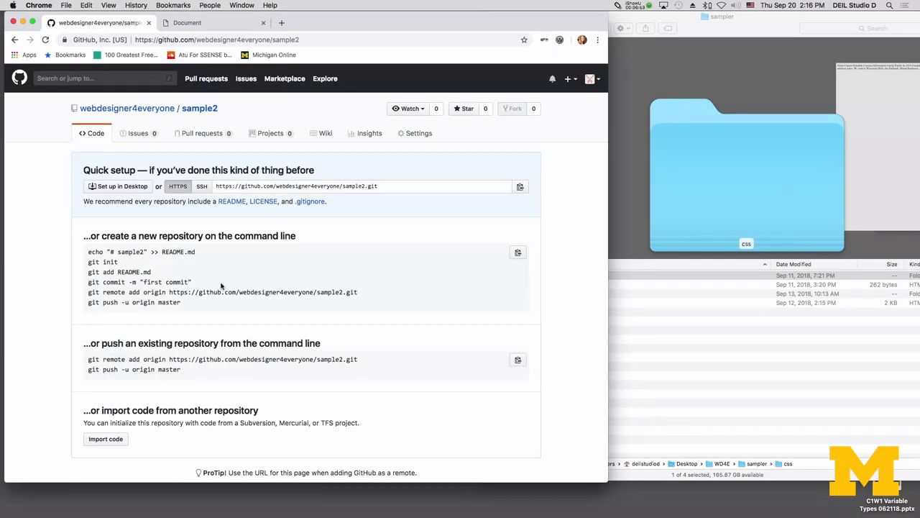
# Add a README.md file with its default content to the sample2 repository and commit it.
pyautogui.click(232, 202)
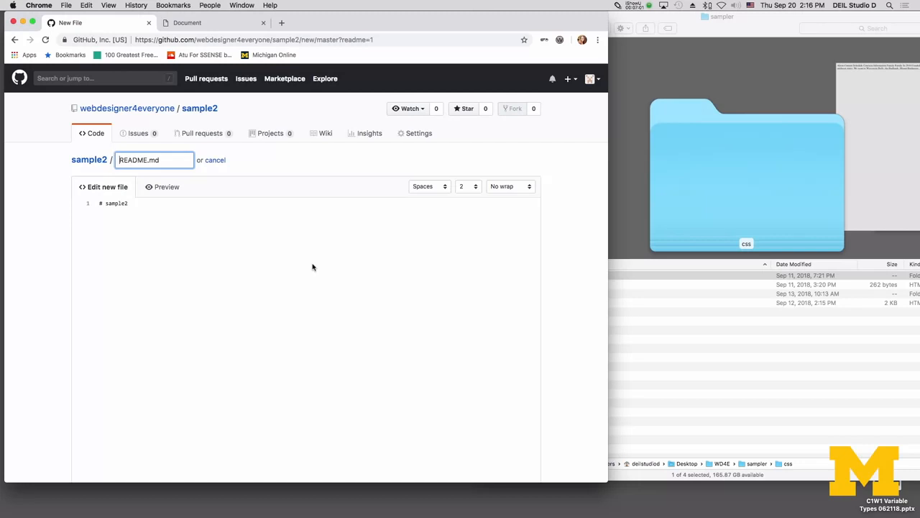
pyautogui.click(563, 313)
pyautogui.scroll(-3, 563, 313)
pyautogui.scroll(-5, 563, 313)
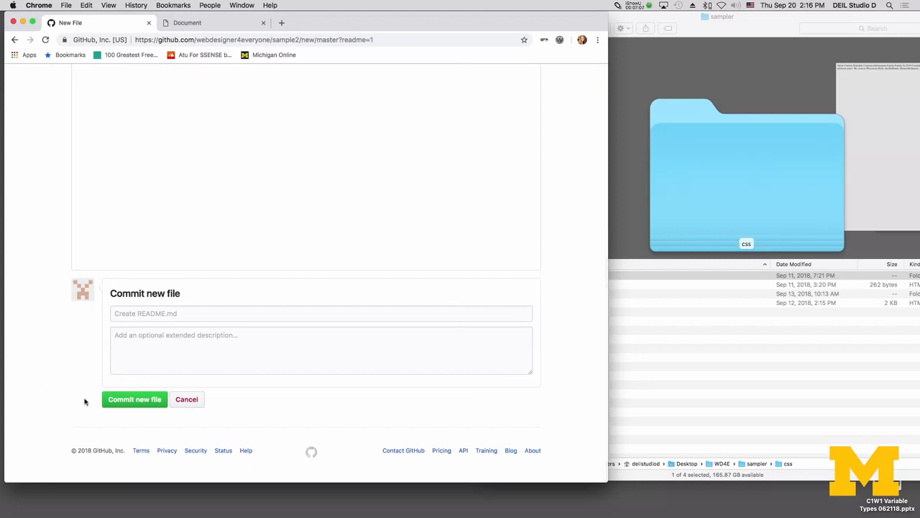
pyautogui.click(117, 402)
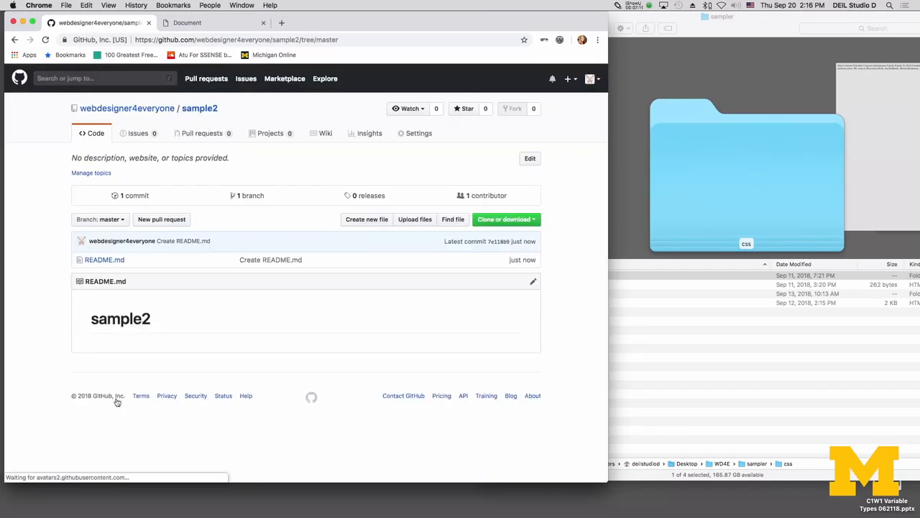
# Upload the sampler folder's contents (css, family.html, images and index.html) to sample2 and commit them directly to the master branch.
pyautogui.click(411, 222)
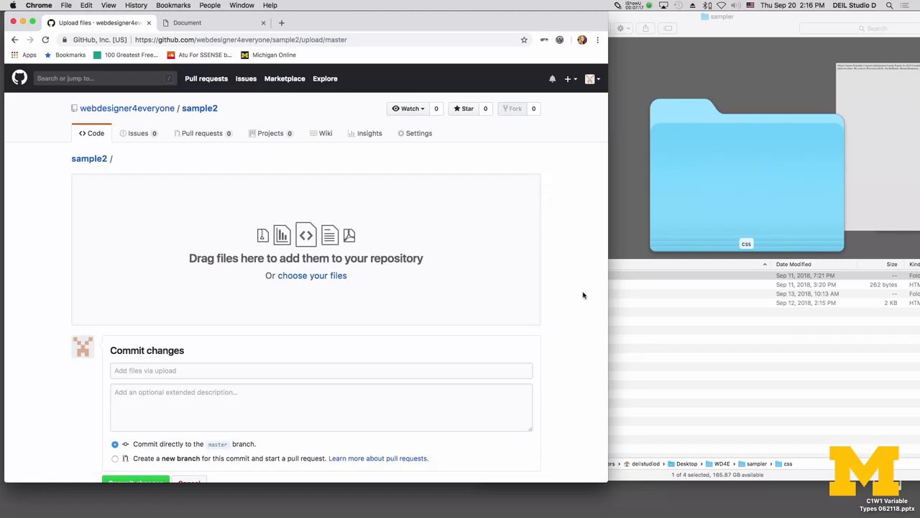
pyautogui.click(633, 301)
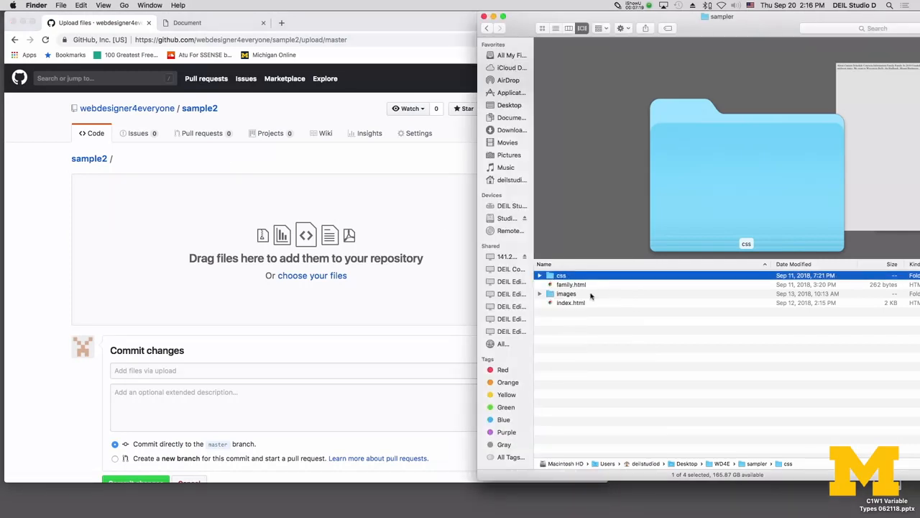
pyautogui.click(600, 335)
pyautogui.press('super+a')
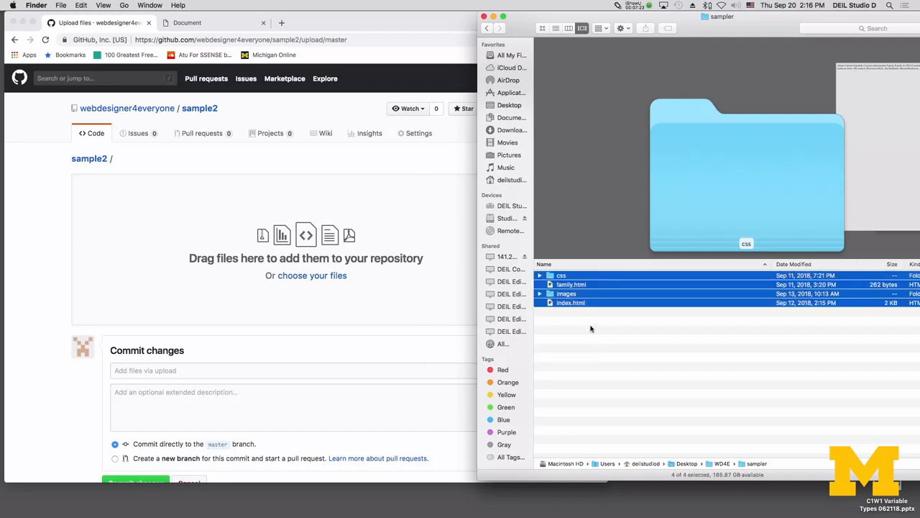
pyautogui.moveTo(565, 275); pyautogui.dragTo(389, 247)
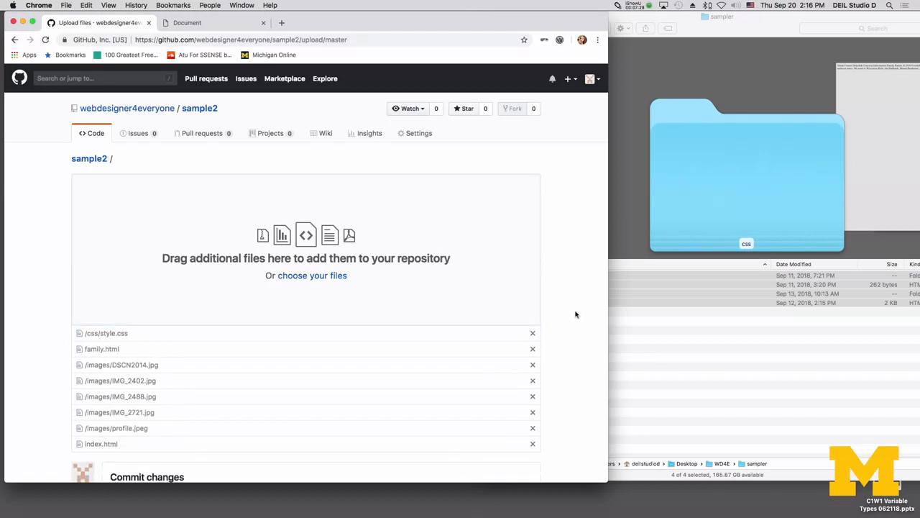
pyautogui.scroll(-5, 575, 314)
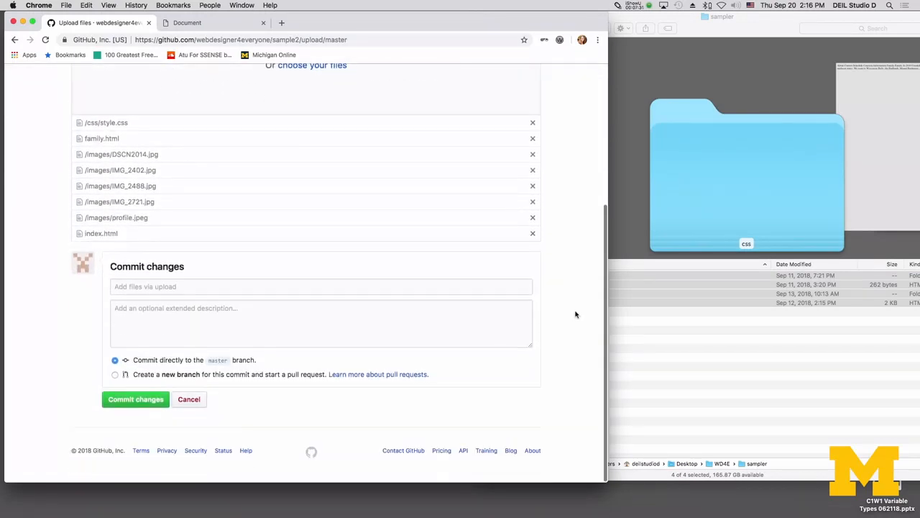
pyautogui.click(143, 400)
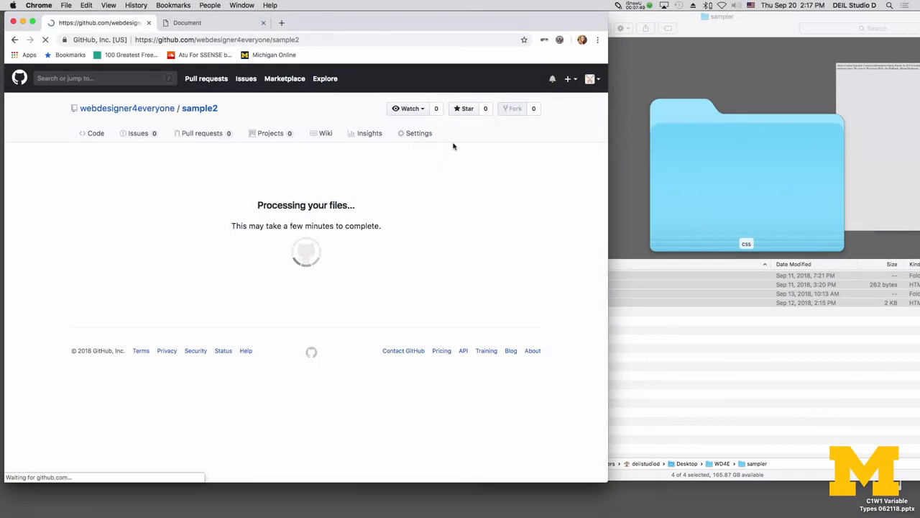
# Enable GitHub Pages for the sample2 repository with the master branch as source and save the setting.
pyautogui.click(418, 135)
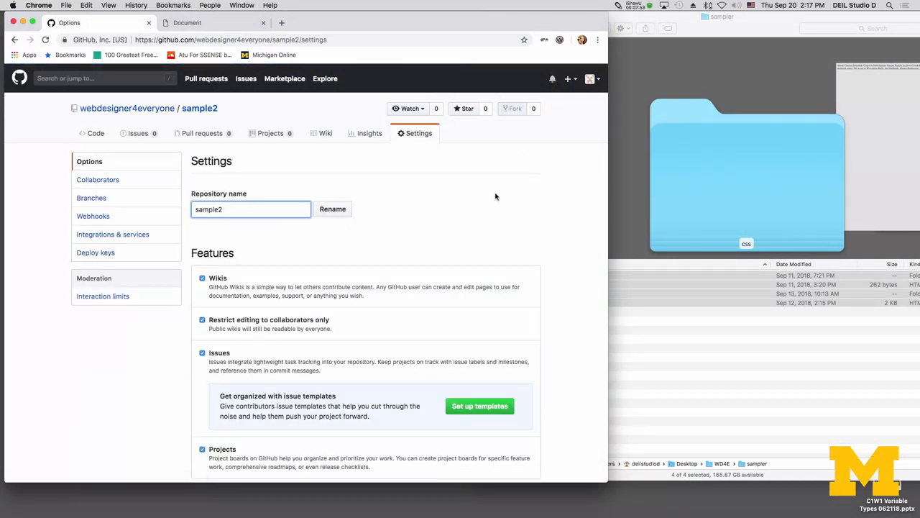
pyautogui.scroll(-5, 495, 196)
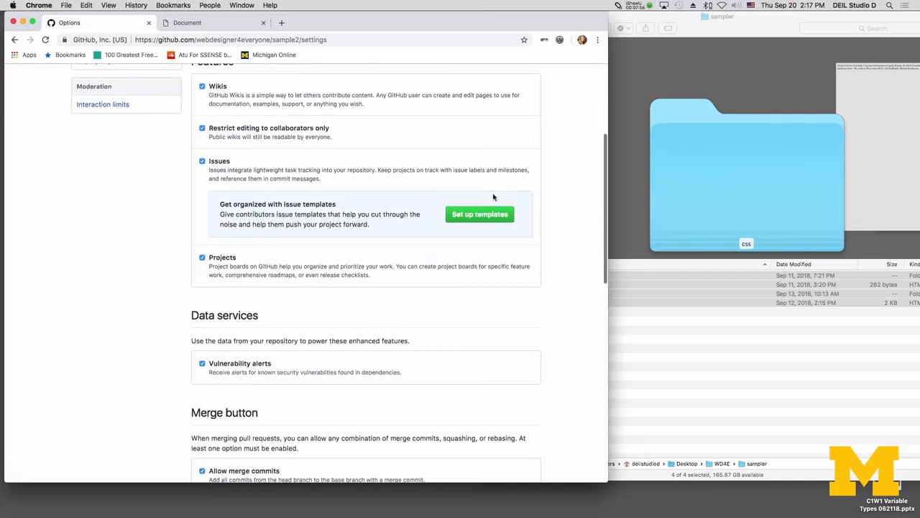
pyautogui.scroll(-14, 493, 196)
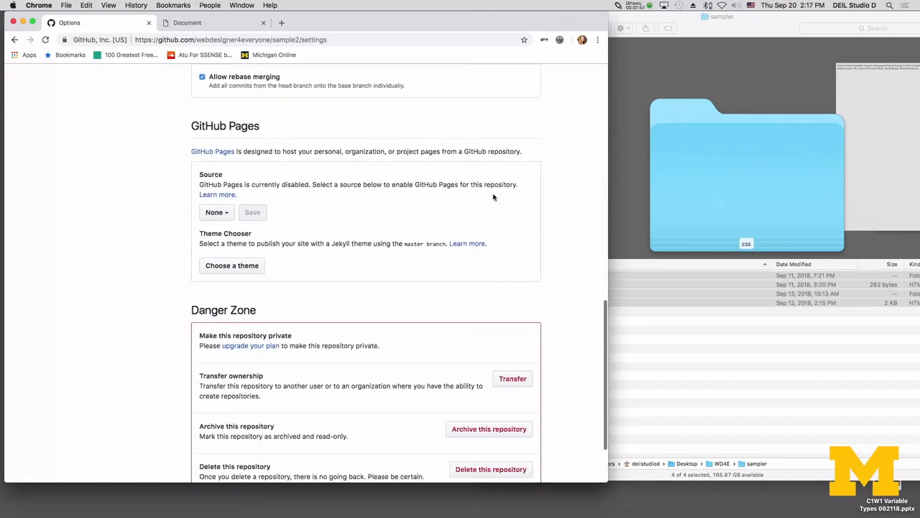
pyautogui.click(225, 194)
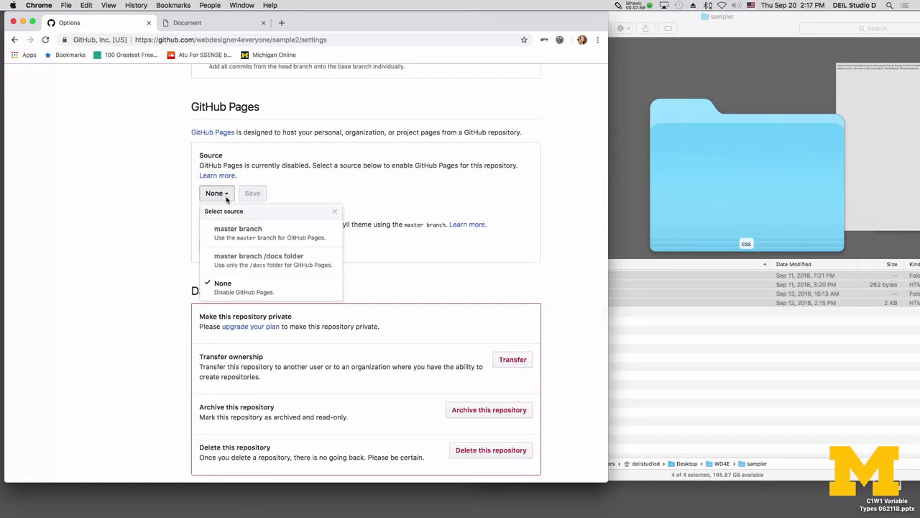
pyautogui.click(244, 232)
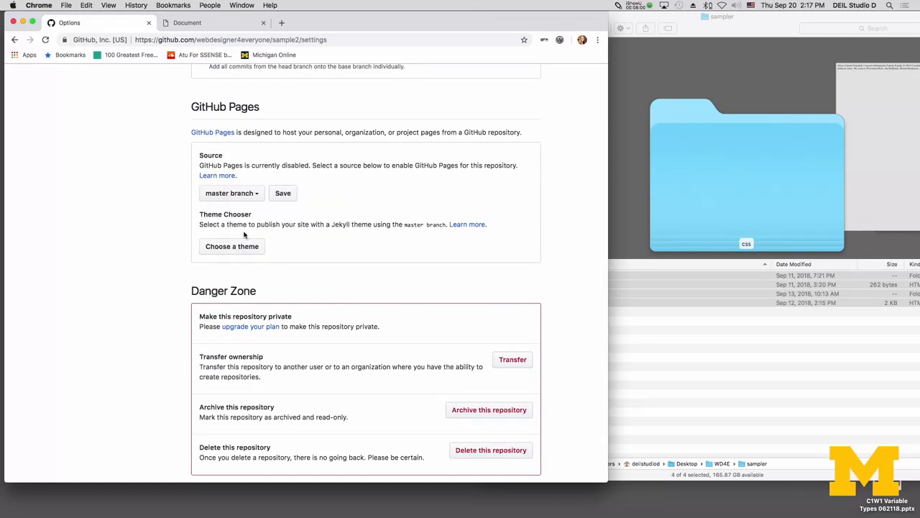
pyautogui.click(279, 197)
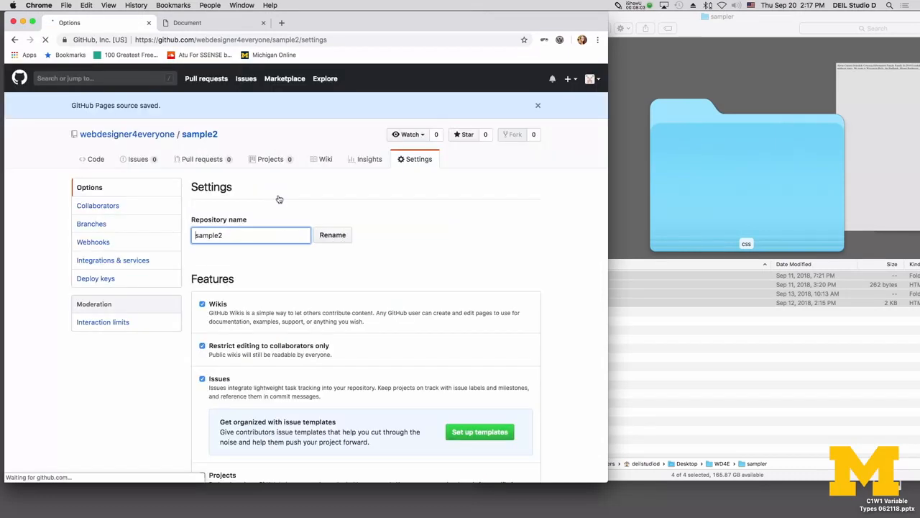
pyautogui.scroll(-5, 444, 215)
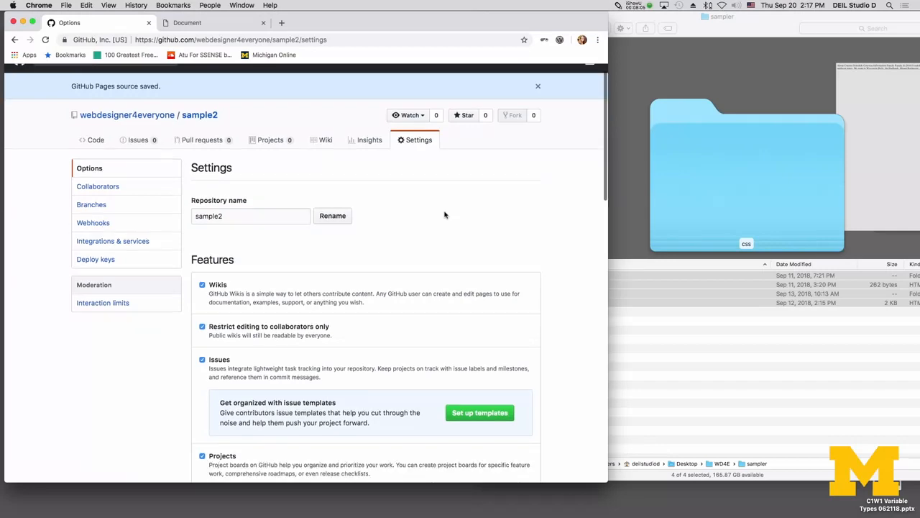
# Open the published sample2 site from its GitHub Pages settings, and load its home page with index.html appended to the address.
pyautogui.scroll(-10, 444, 214)
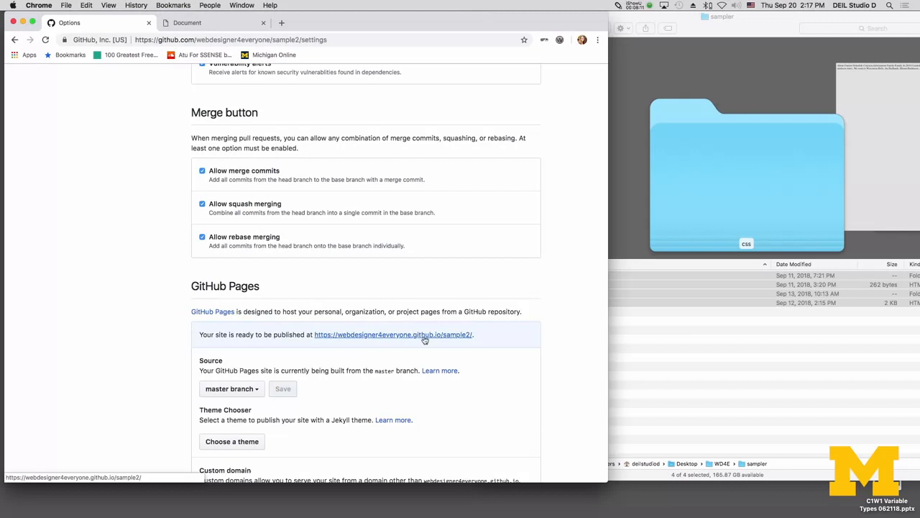
pyautogui.click(425, 335)
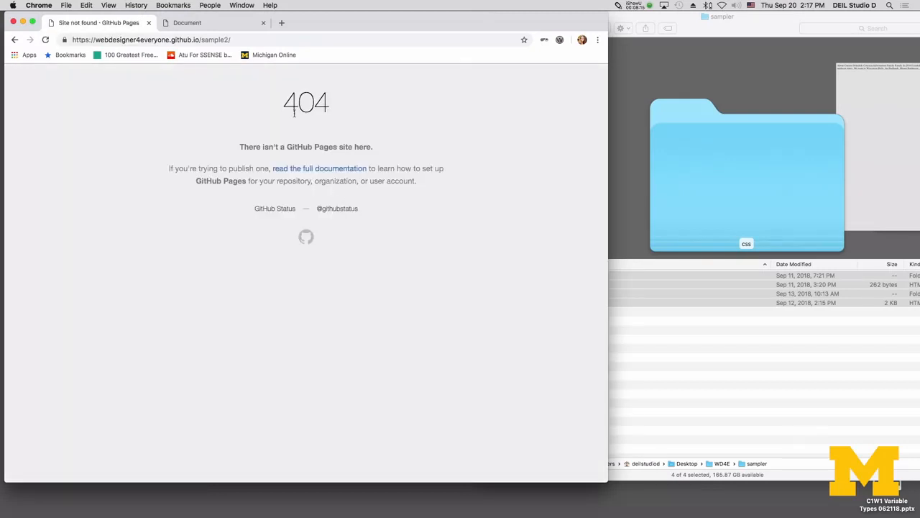
pyautogui.click(267, 39)
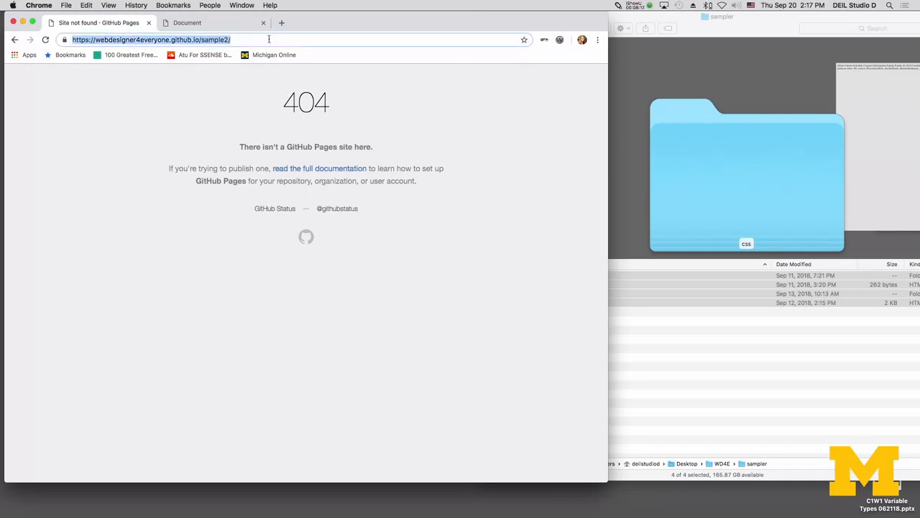
pyautogui.click(269, 40)
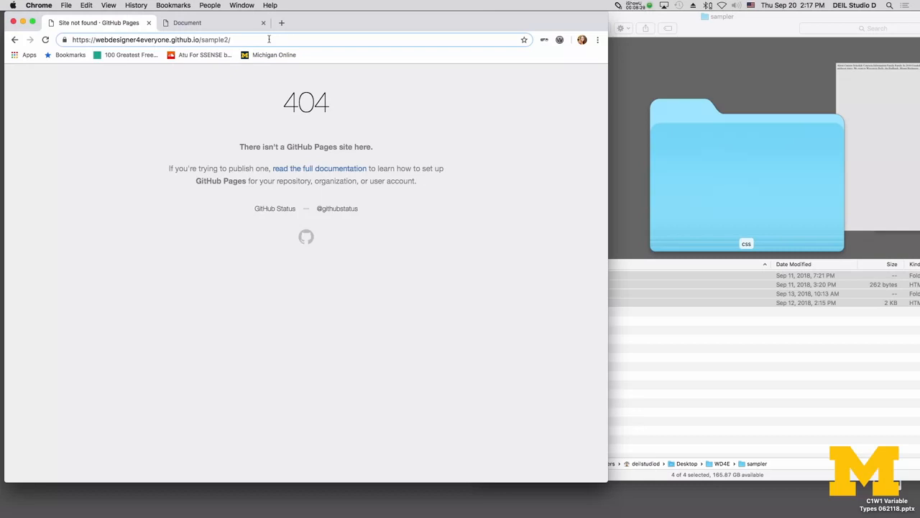
pyautogui.click(268, 39)
pyautogui.write('inde')
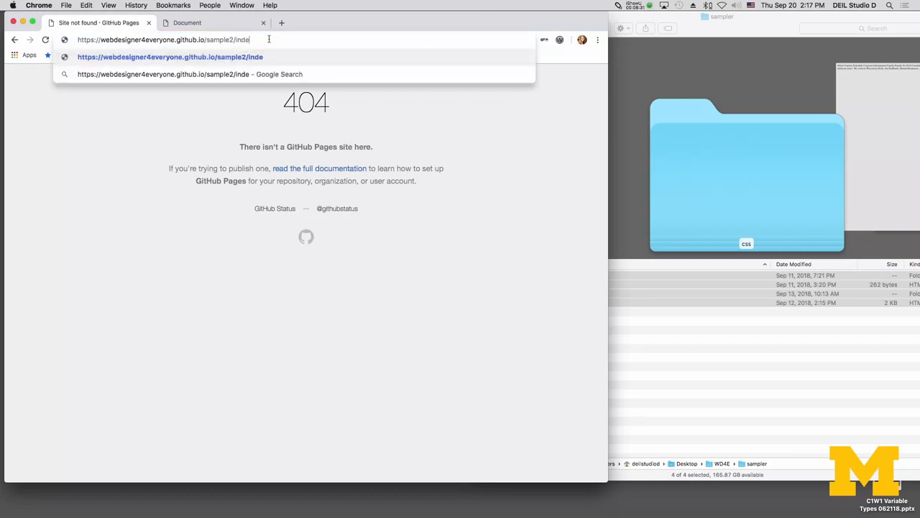
pyautogui.write('x.html')
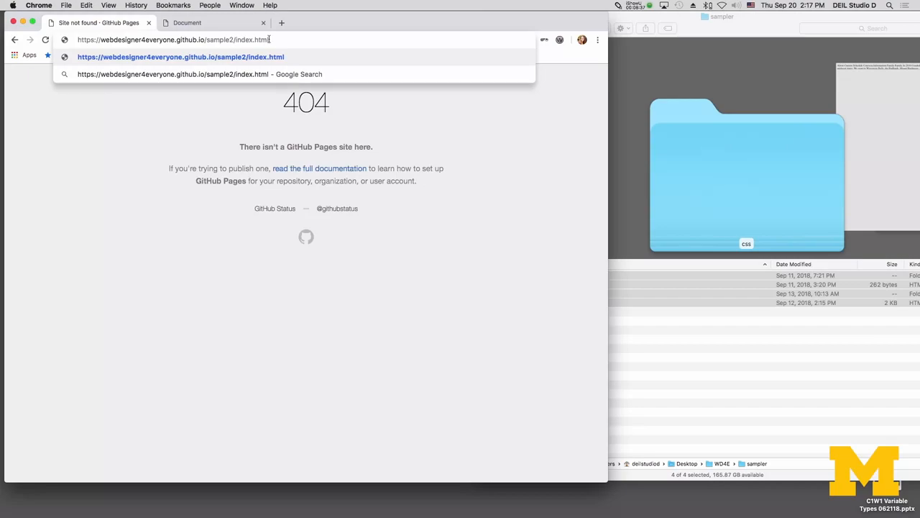
pyautogui.press('Return')
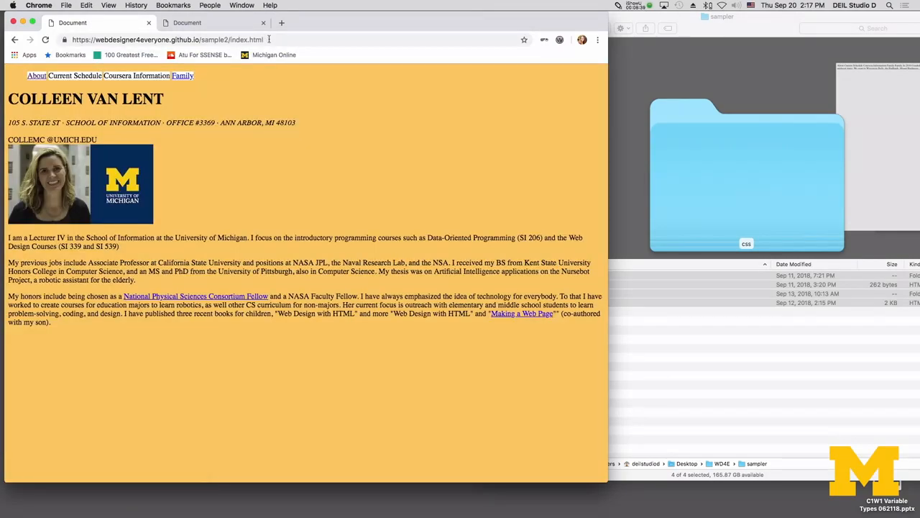